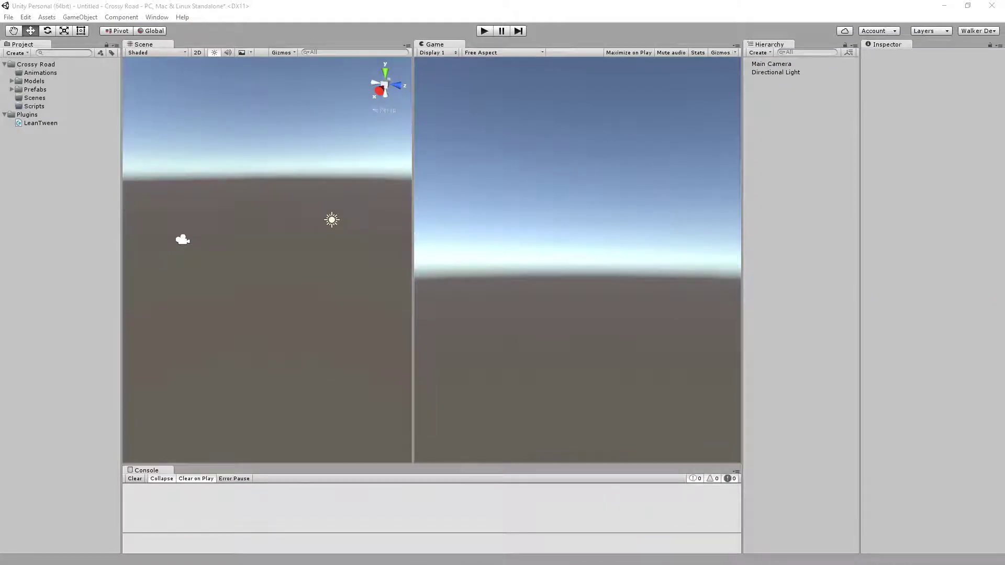
# Expand Prefabs and then the Players folder in the Project panel to show the Player prefab.
pyautogui.click(13, 90)
pyautogui.click(21, 116)
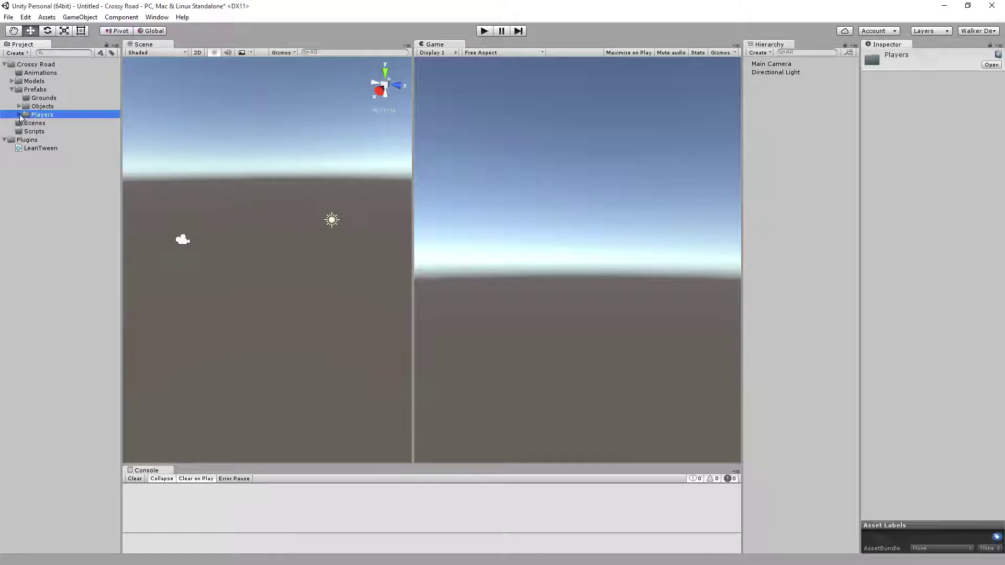
pyautogui.click(20, 115)
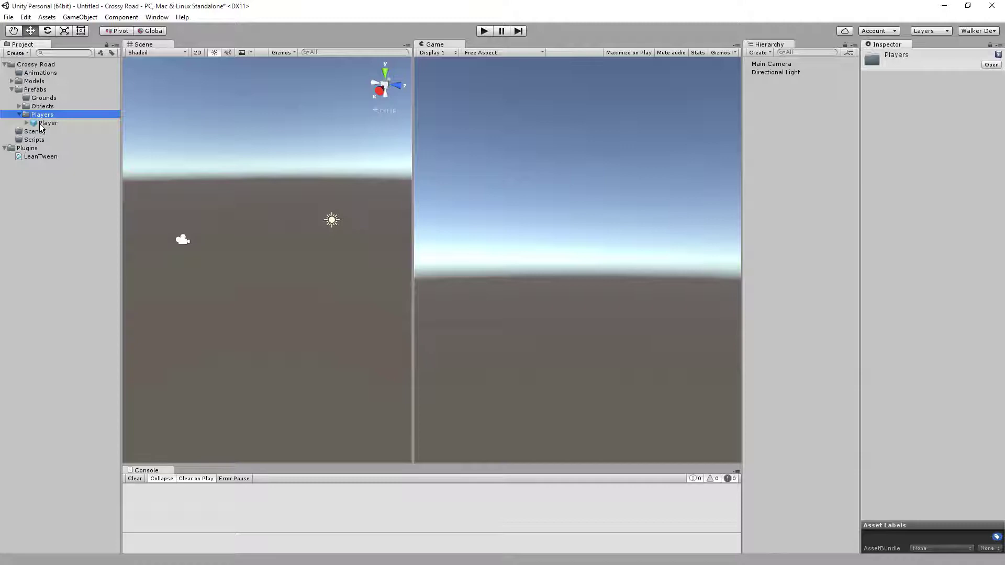
# Drag the Player prefab into the scene, delete the extra Player (1) copy, and select Player.
pyautogui.moveTo(45, 123); pyautogui.dragTo(796, 100)
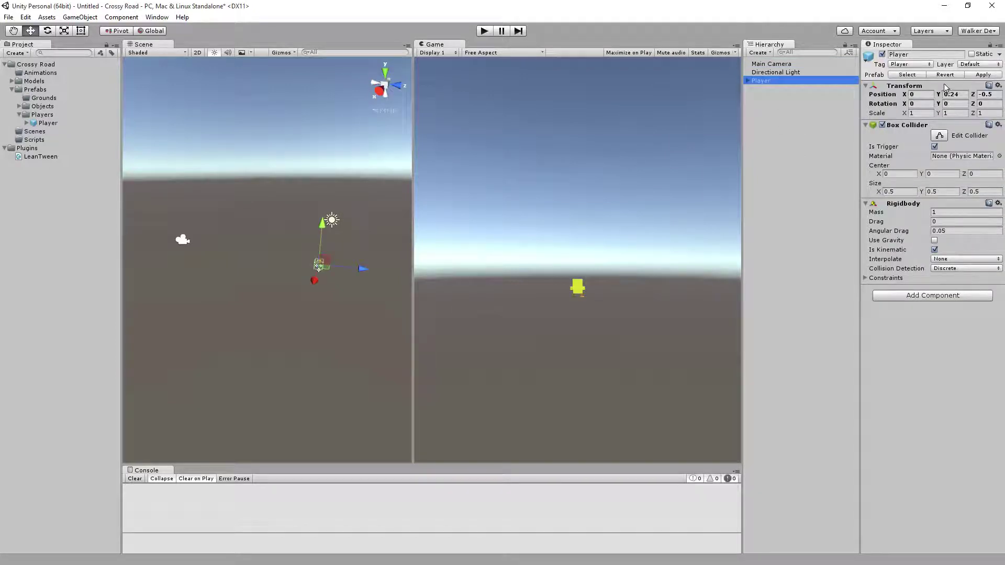
pyautogui.click(43, 123)
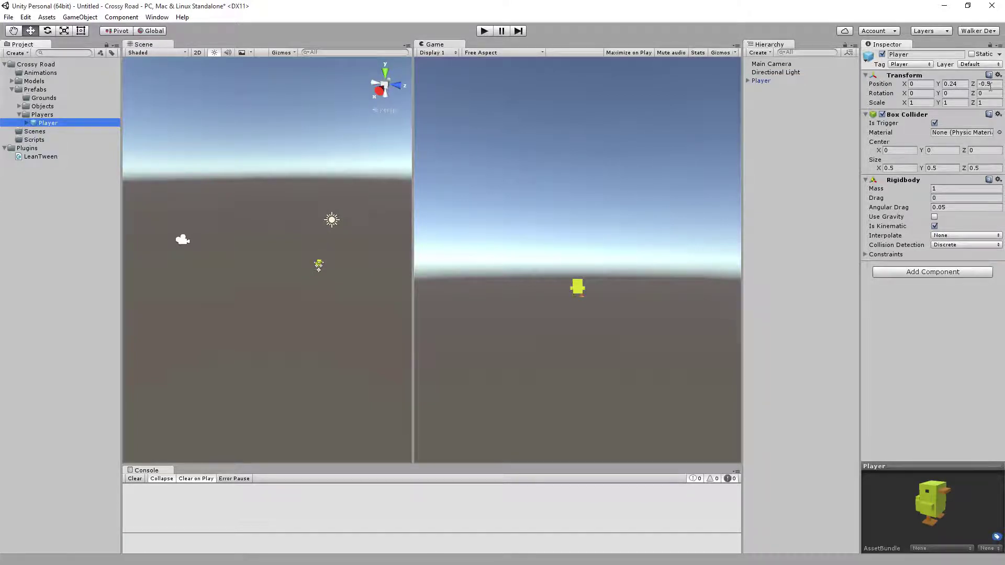
pyautogui.click(764, 82)
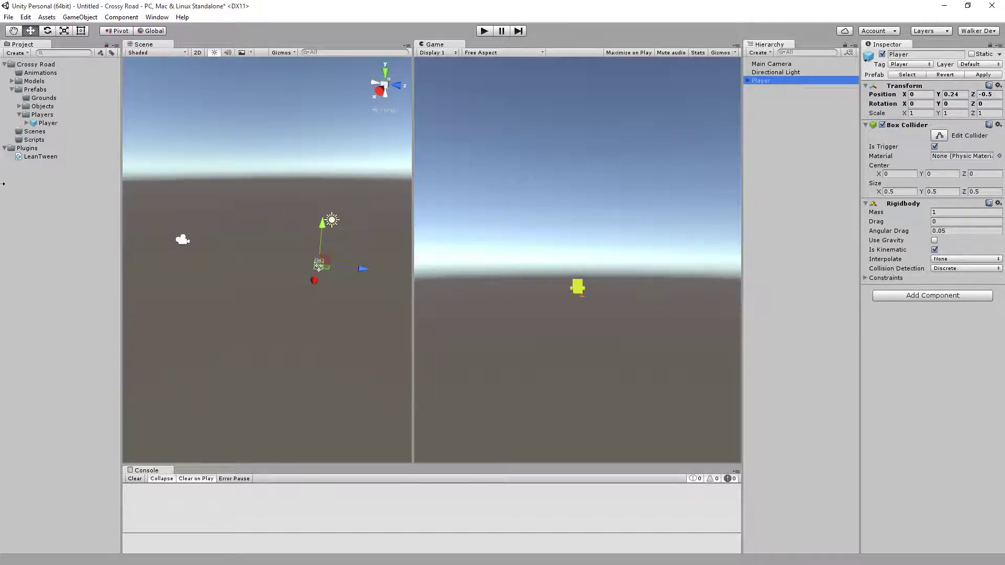
pyautogui.moveTo(46, 123); pyautogui.dragTo(243, 306)
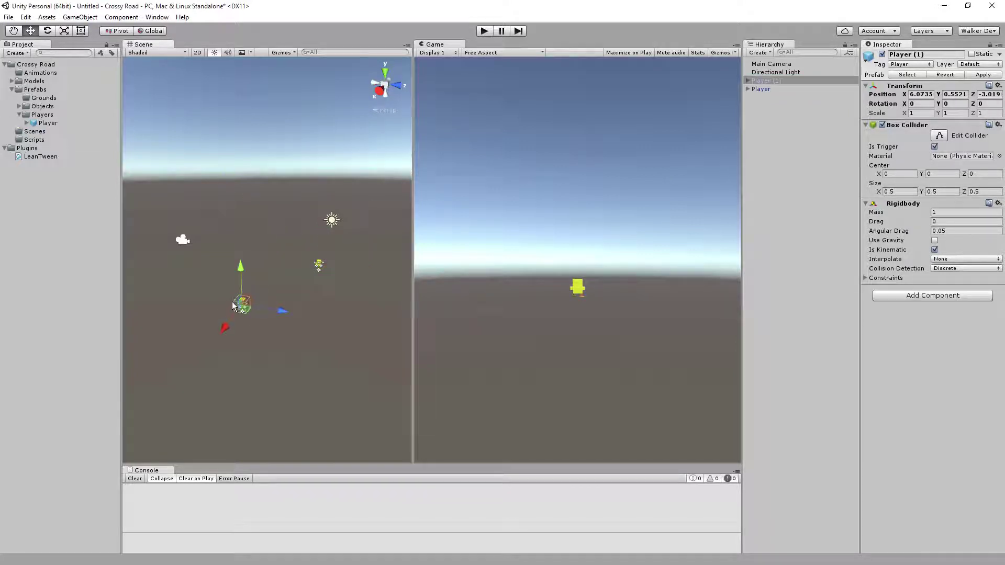
pyautogui.press('Delete')
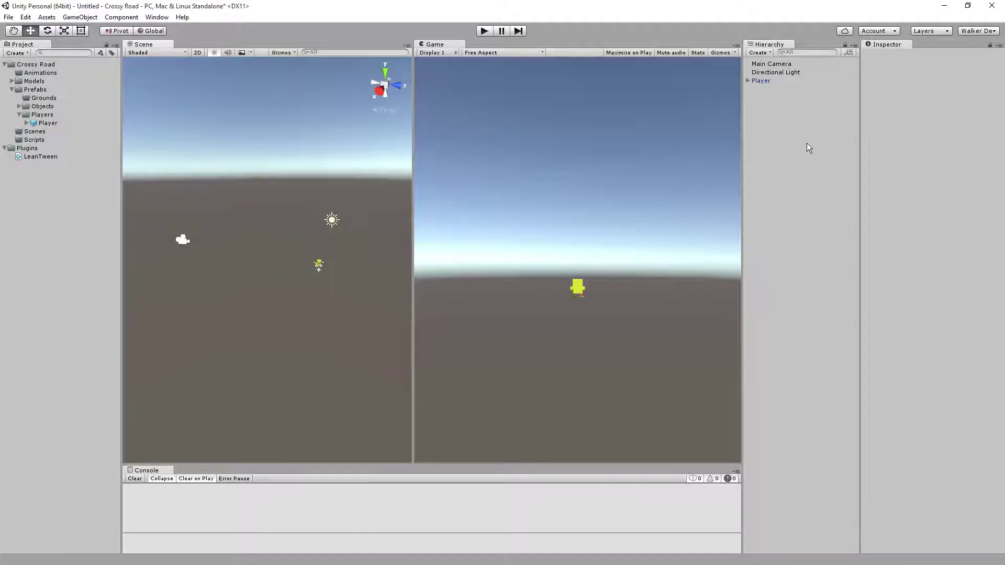
pyautogui.click(776, 80)
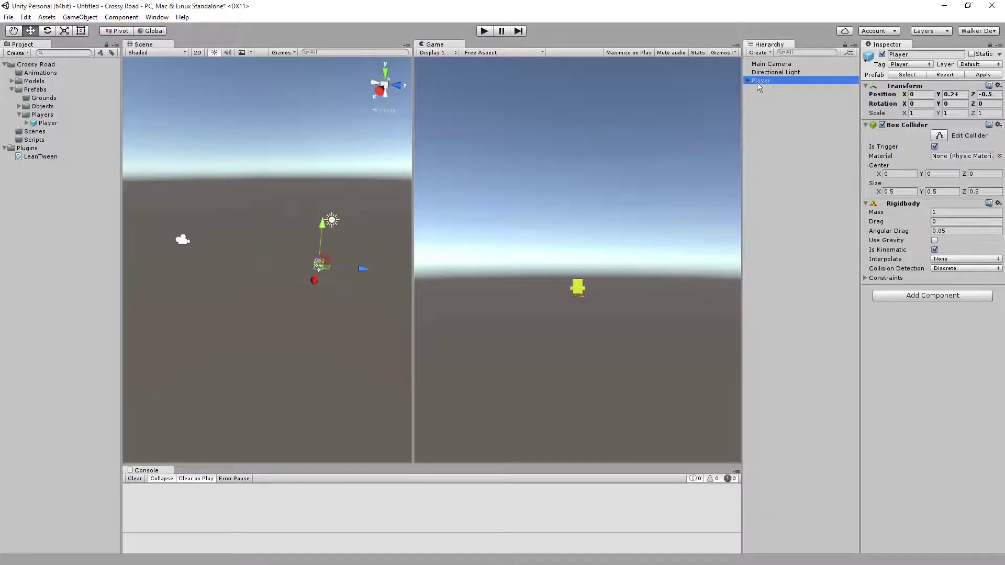
# Frame the Player chick and drag it along X to position -0.761.
pyautogui.doubleClick(765, 80)
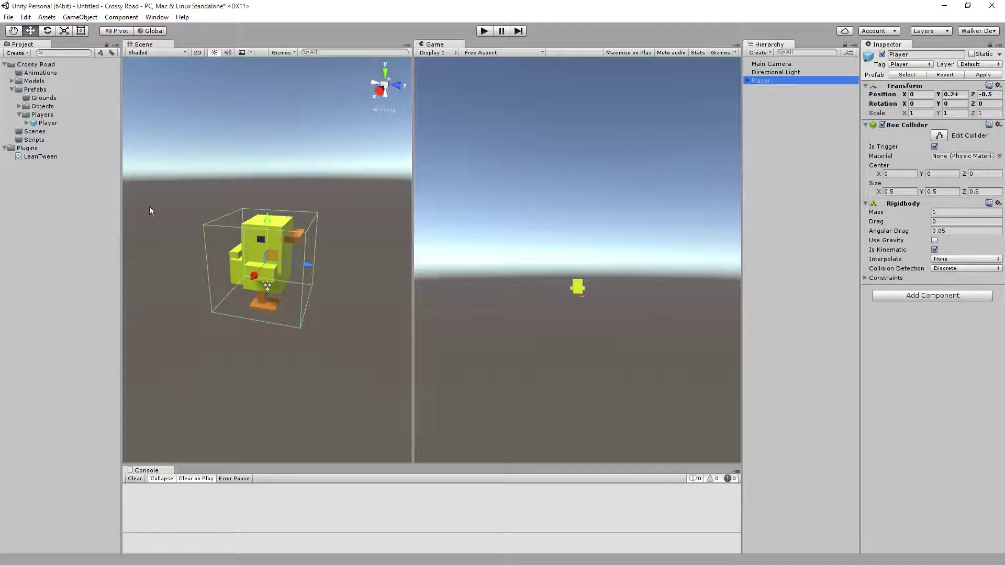
pyautogui.scroll(5, 256, 278)
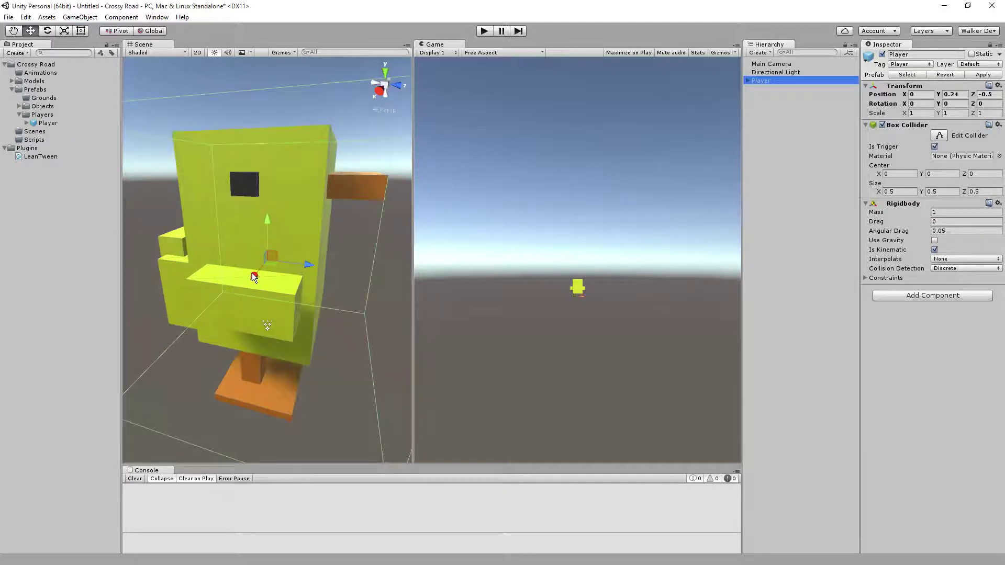
pyautogui.scroll(-5, 253, 276)
pyautogui.press('alt')
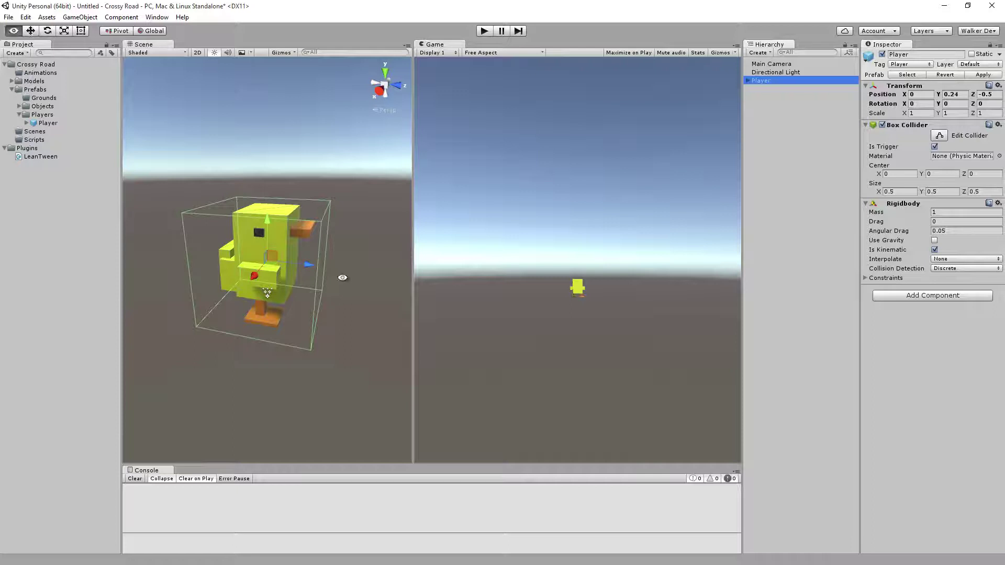
pyautogui.keyDown('alt'); pyautogui.moveTo(343, 277); pyautogui.dragTo(268, 232); pyautogui.keyUp('alt')
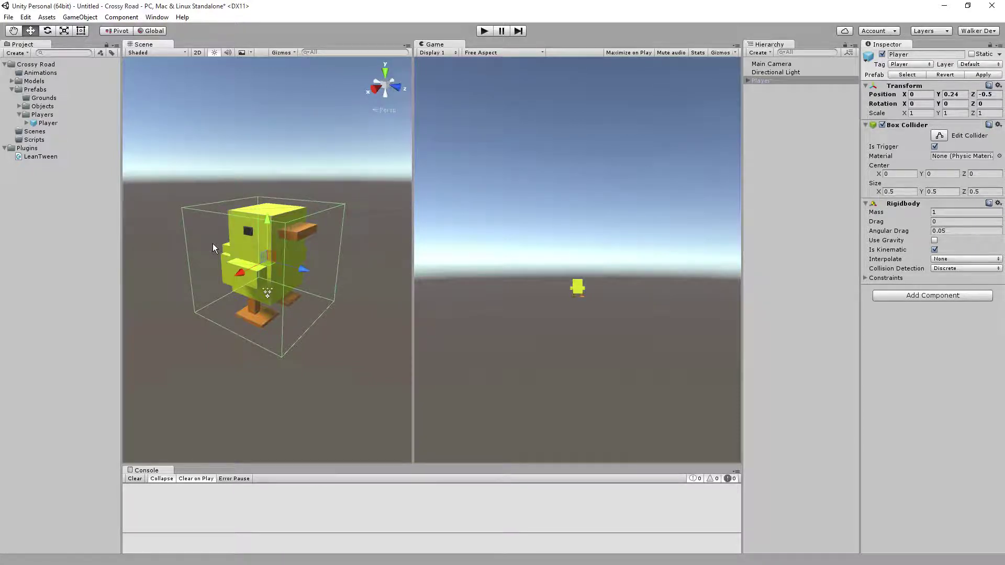
pyautogui.moveTo(227, 236); pyautogui.dragTo(224, 293, button='middle')
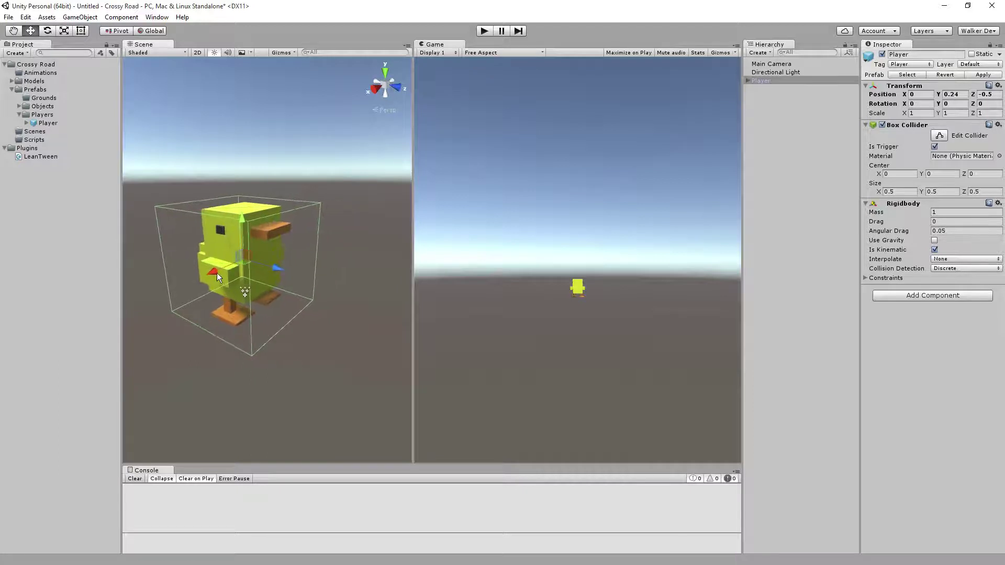
pyautogui.moveTo(216, 272); pyautogui.dragTo(275, 234)
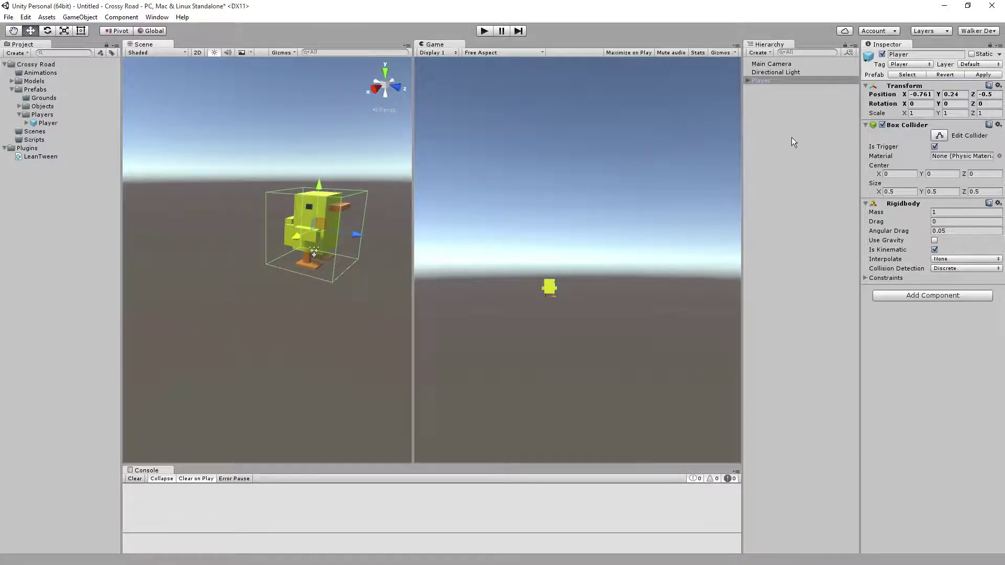
pyautogui.click(749, 80)
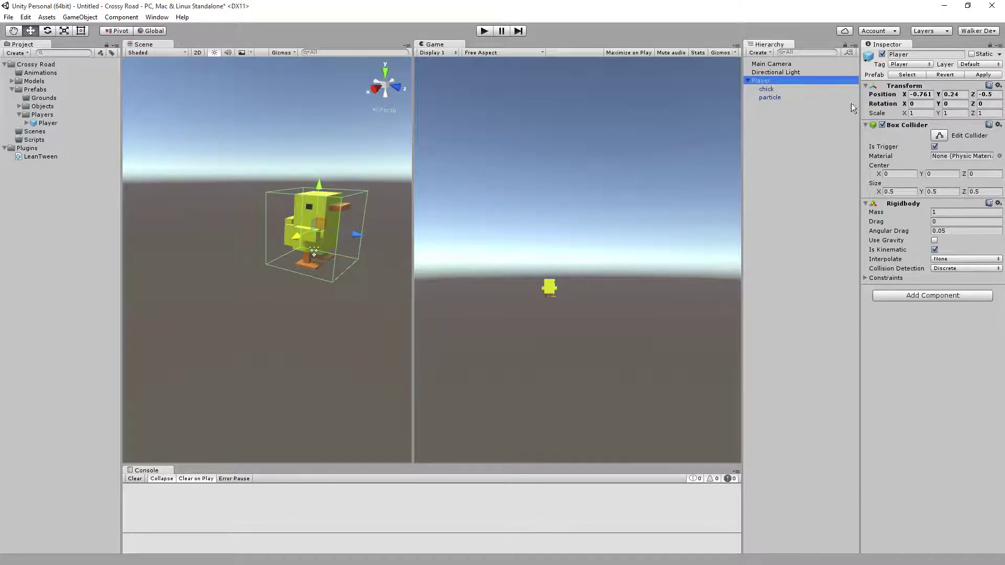
pyautogui.click(765, 89)
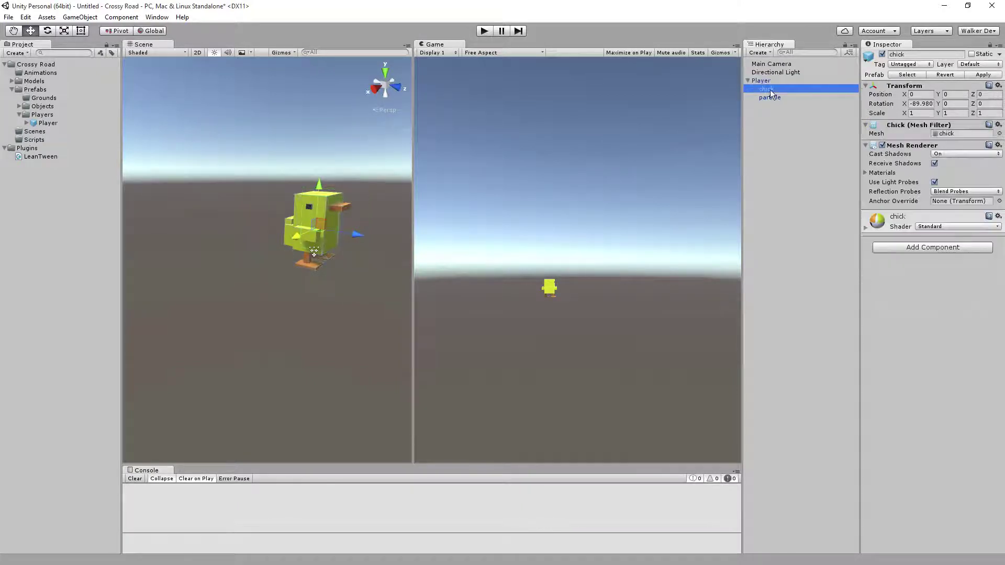
pyautogui.click(892, 235)
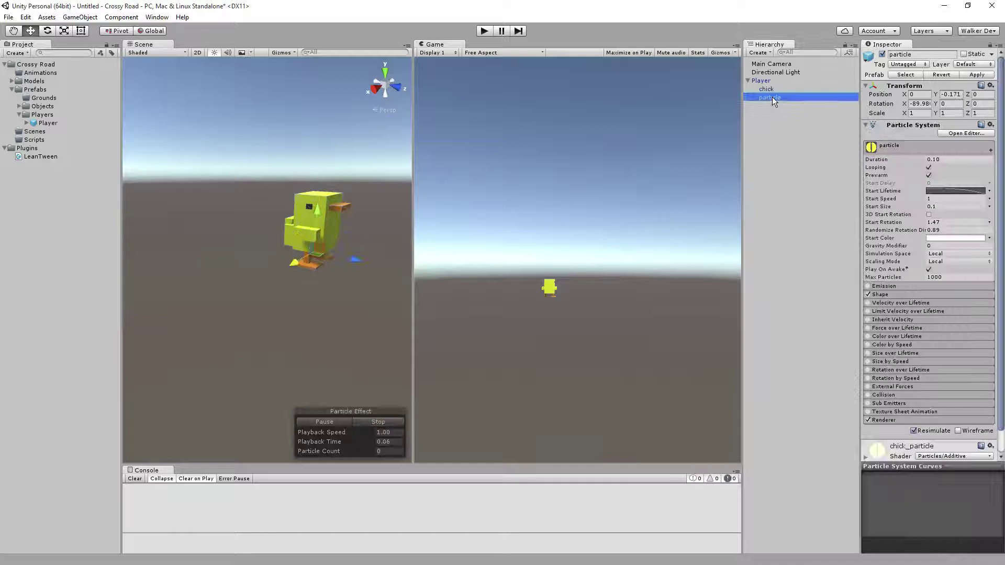
pyautogui.click(771, 97)
pyautogui.click(880, 287)
pyautogui.click(868, 286)
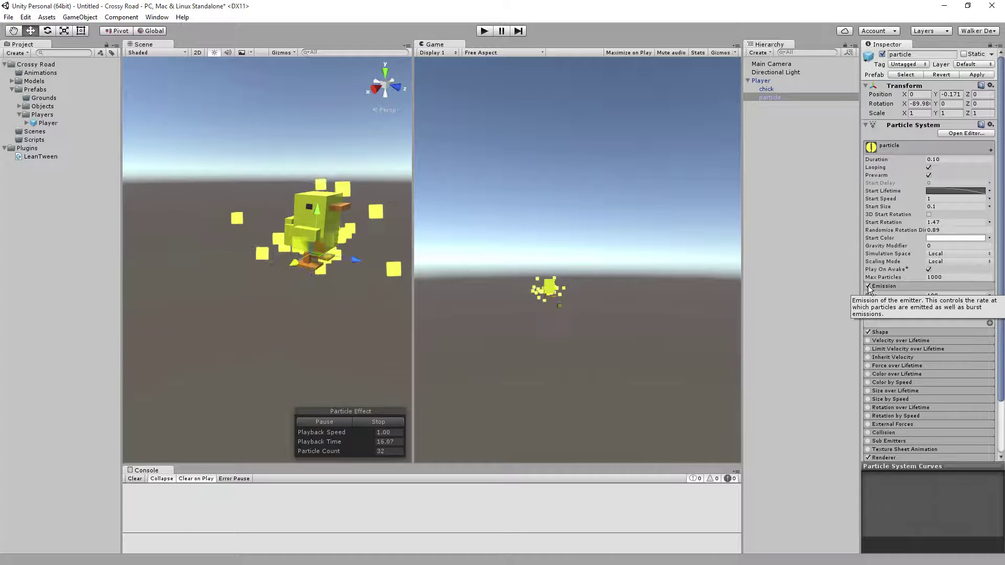
pyautogui.click(868, 287)
pyautogui.click(887, 286)
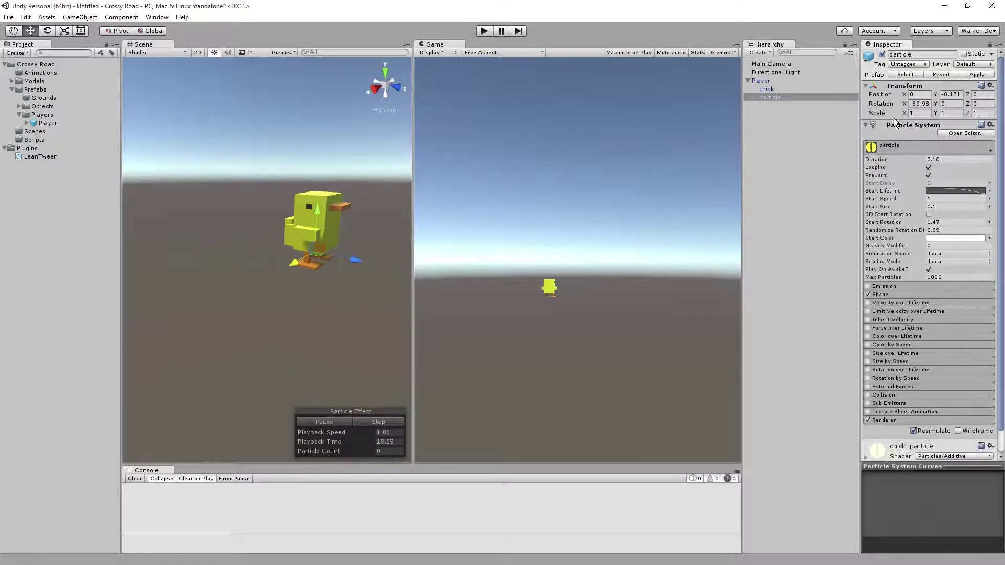
pyautogui.click(887, 146)
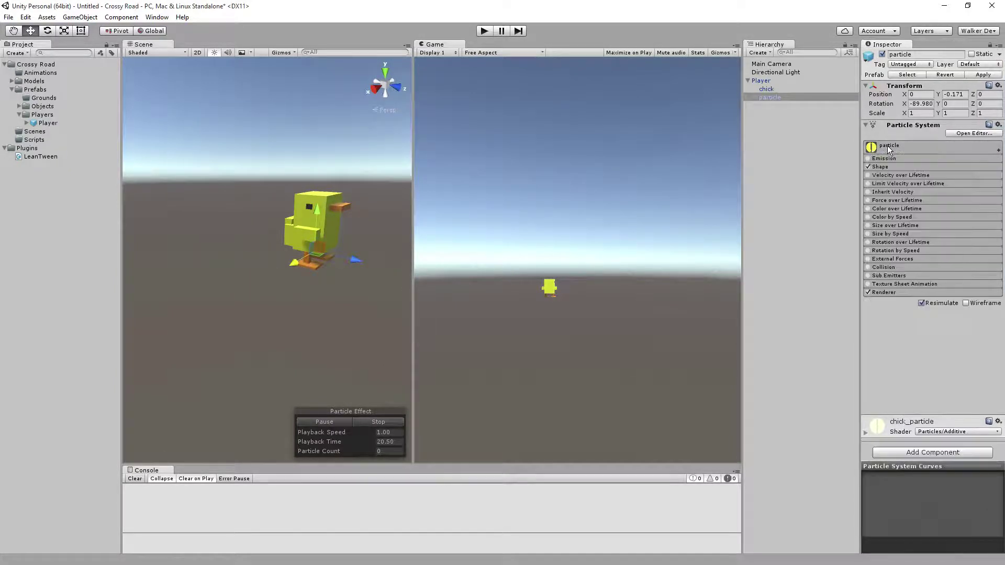
pyautogui.click(766, 80)
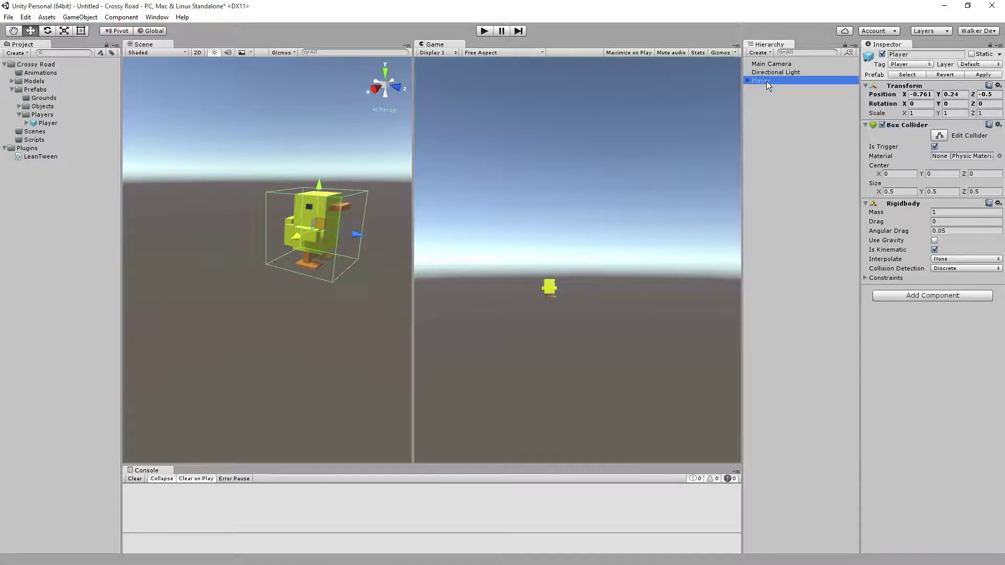
# Add a chick instance from Prefabs > Objects to the scene.
pyautogui.click(766, 89)
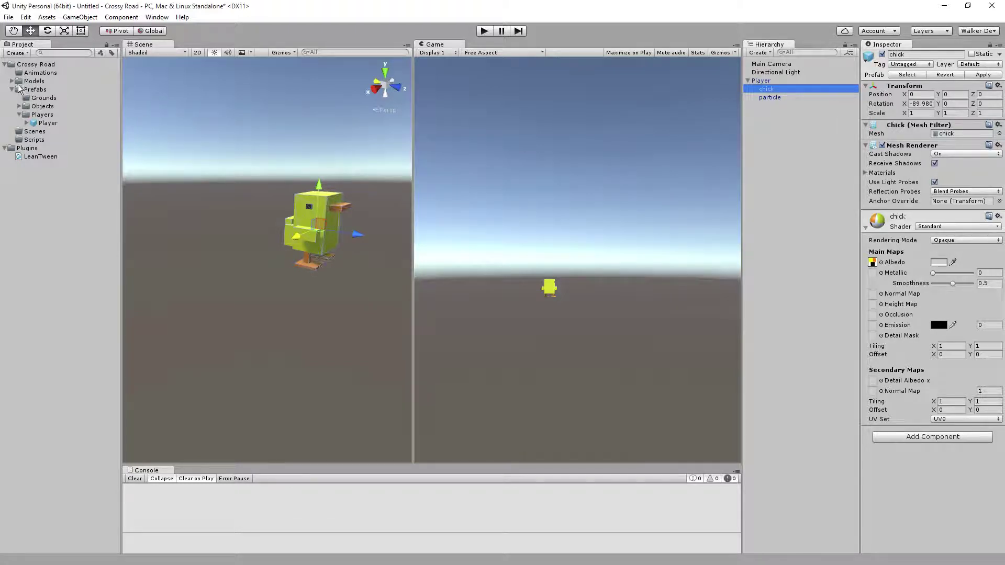
pyautogui.click(34, 90)
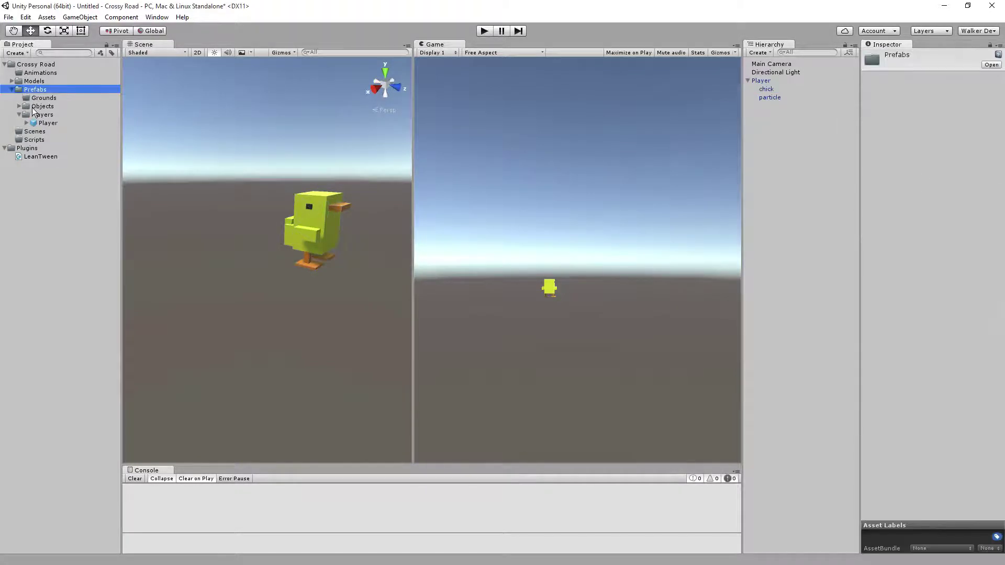
pyautogui.click(20, 107)
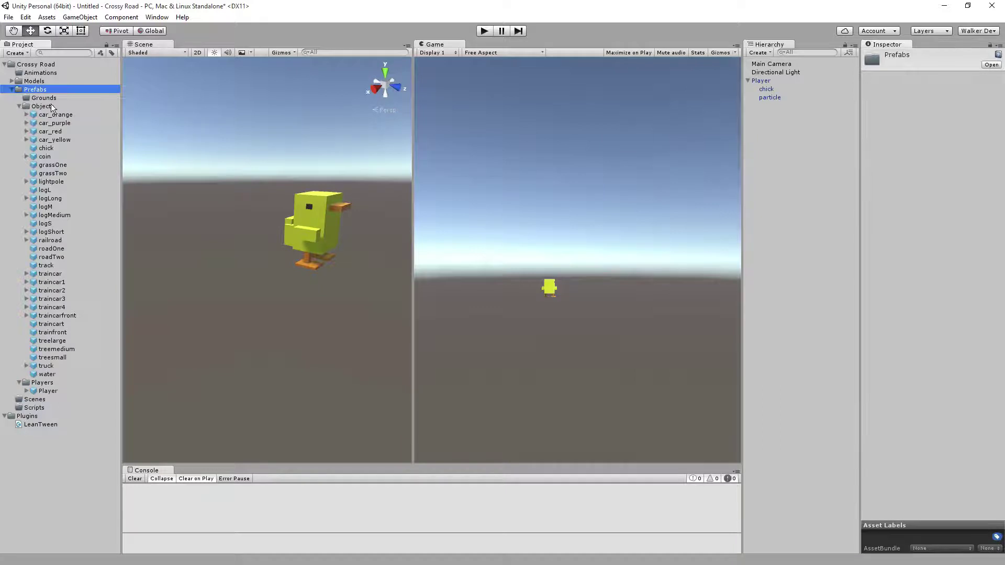
pyautogui.click(41, 150)
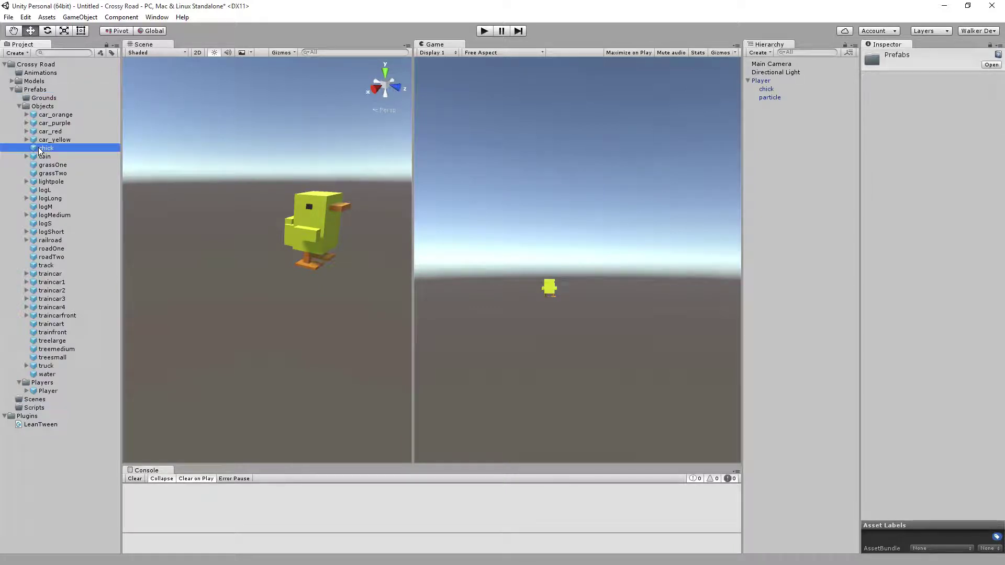
pyautogui.moveTo(40, 149); pyautogui.dragTo(789, 163)
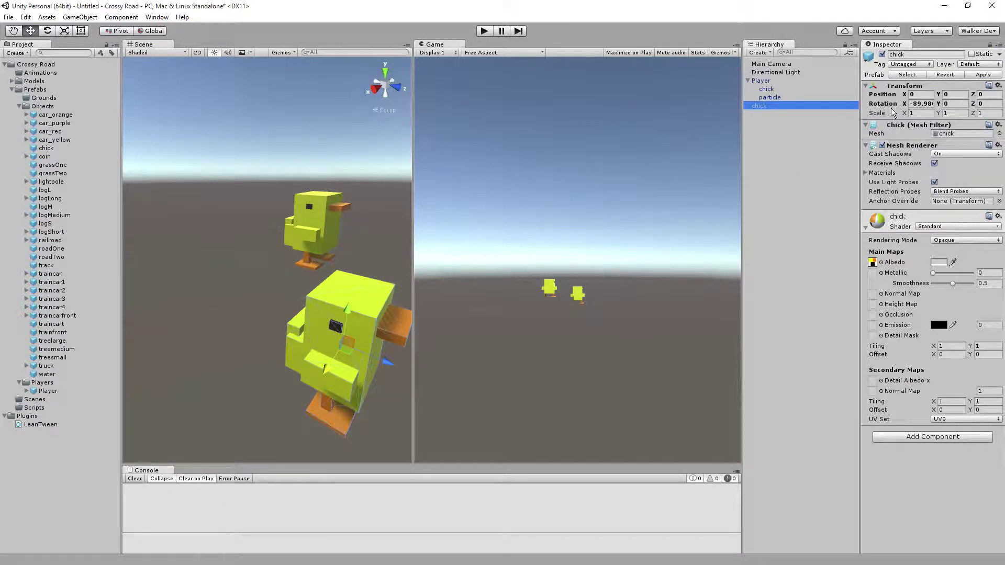
pyautogui.moveTo(376, 291)
pyautogui.keyDown('alt'); pyautogui.mouseDown()
pyautogui.moveTo(366, 249)
pyautogui.moveTo(146, 298)
pyautogui.moveTo(386, 277)
pyautogui.mouseUp(); pyautogui.keyUp('alt')
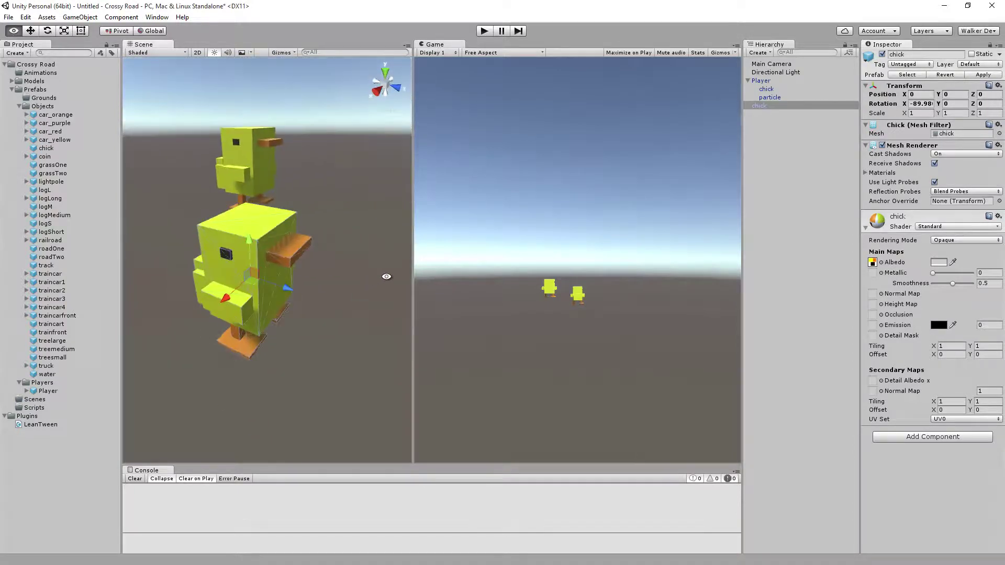
# Set the new chick's Rotation X to -90.
pyautogui.click(928, 104)
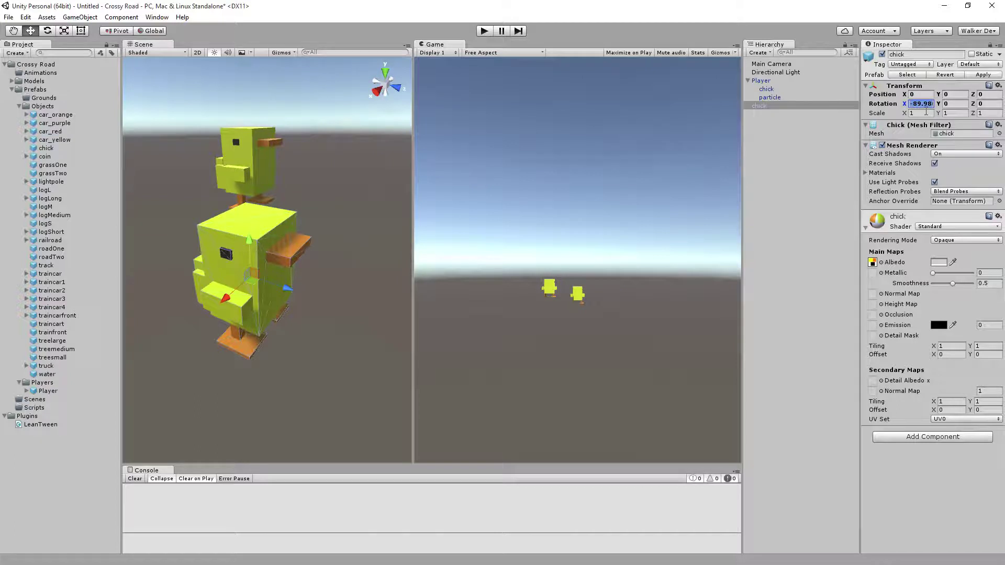
pyautogui.write('-90')
pyautogui.keyDown('alt'); pyautogui.moveTo(320, 299); pyautogui.dragTo(306, 279); pyautogui.keyUp('alt')
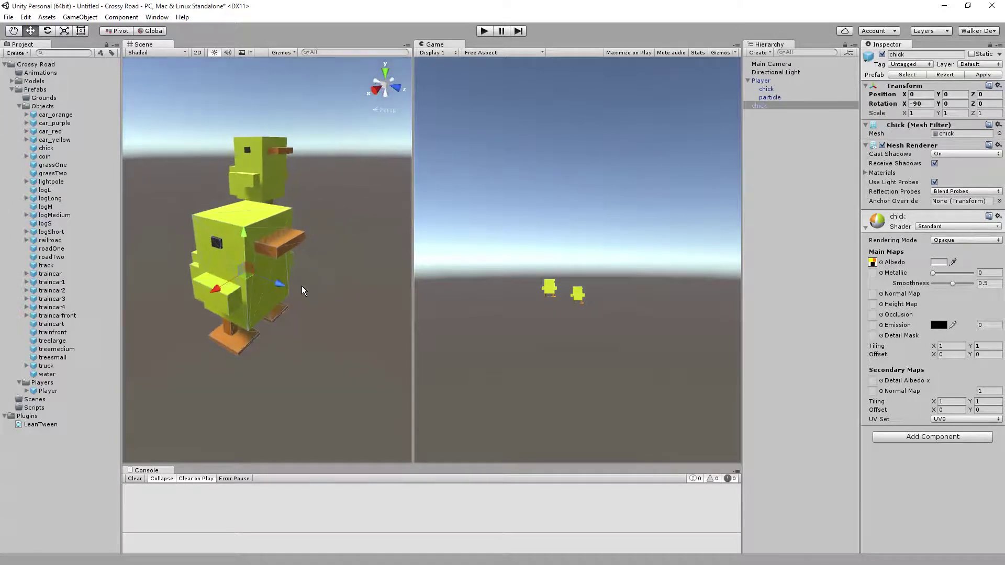
# Set the Rotation X of the chick inside Player to -90.
pyautogui.click(771, 90)
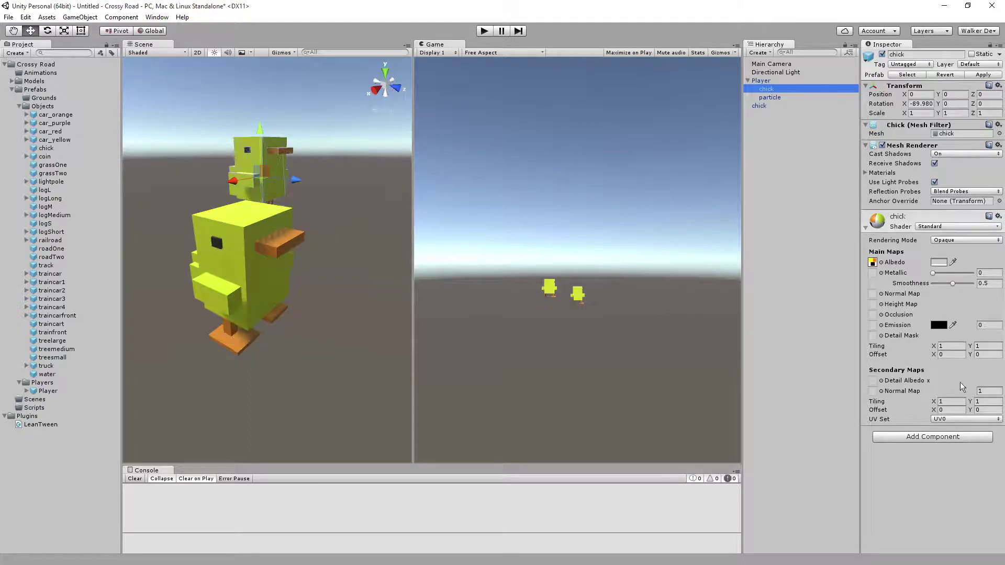
pyautogui.click(922, 104)
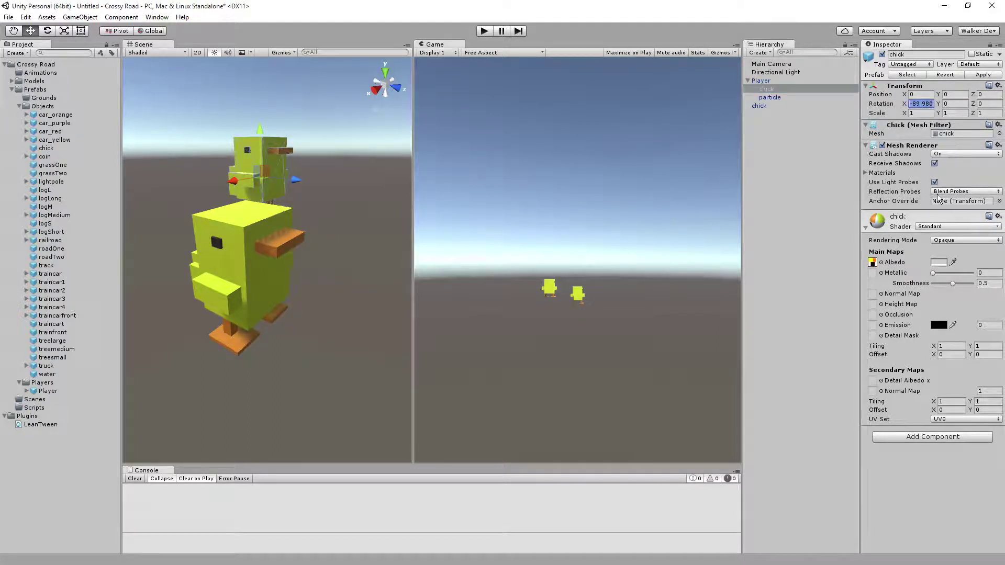
pyautogui.write('-90')
# Review the root chick, Player's collider and Rigidbody, and its chick and particle children.
pyautogui.click(772, 105)
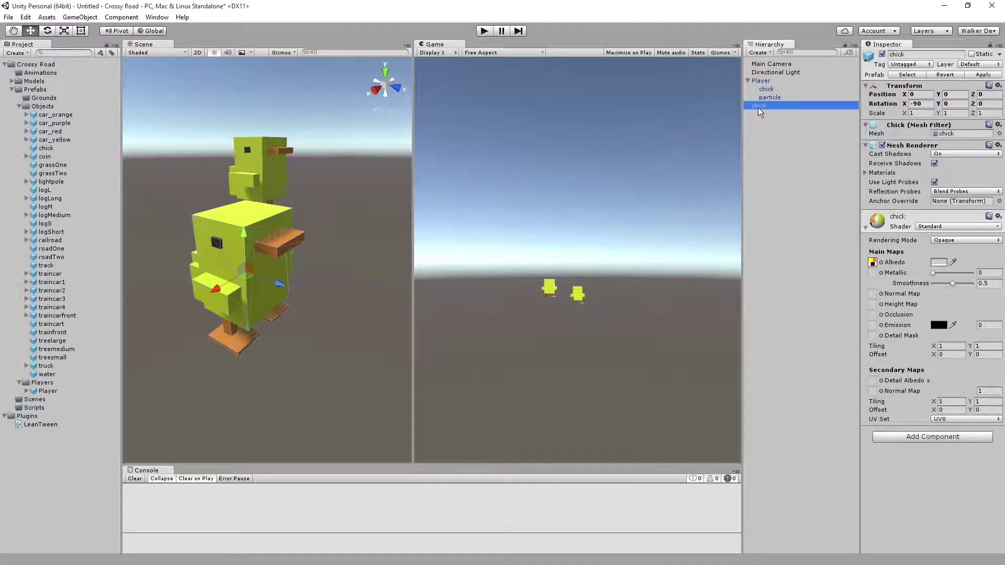
pyautogui.click(765, 81)
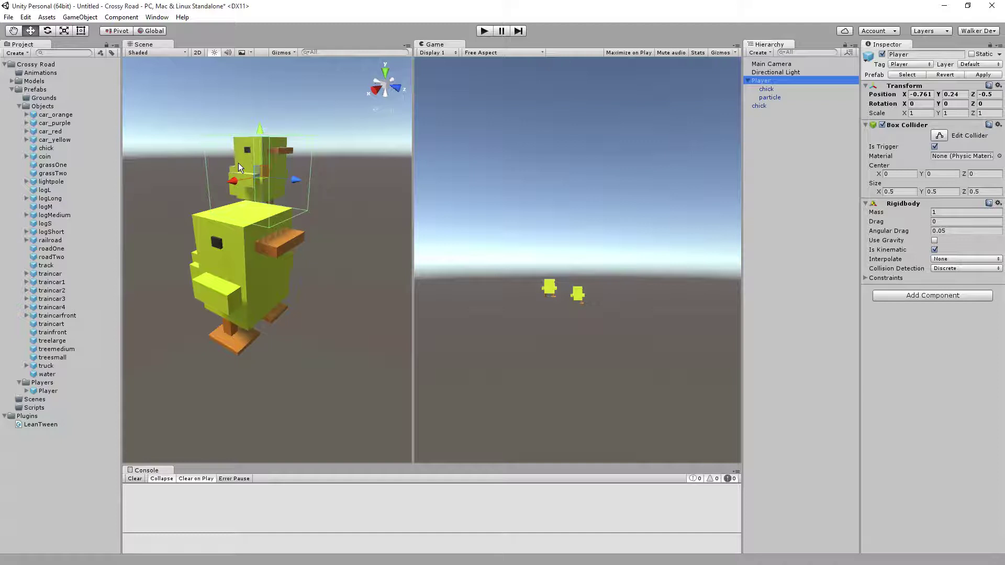
pyautogui.click(767, 92)
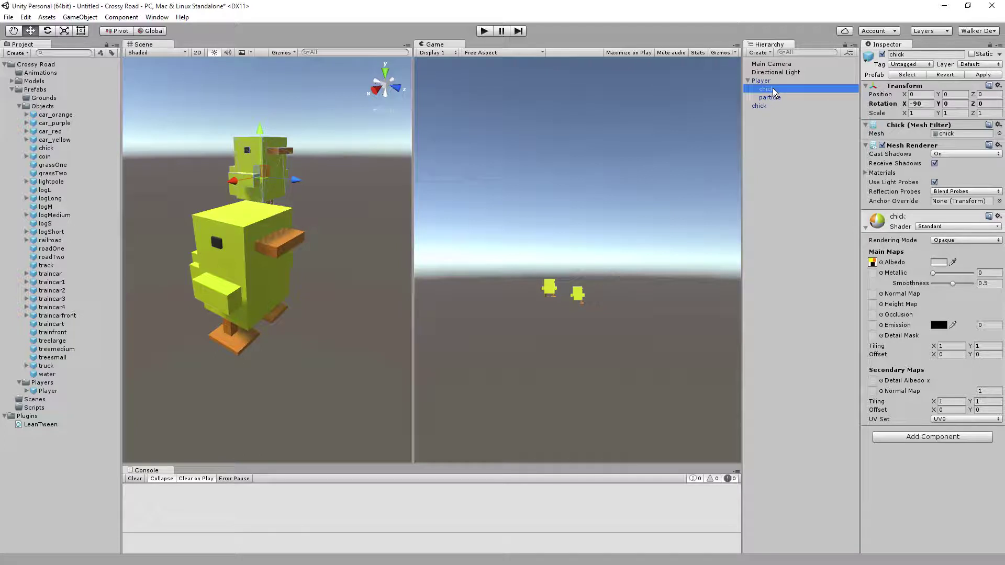
pyautogui.click(769, 97)
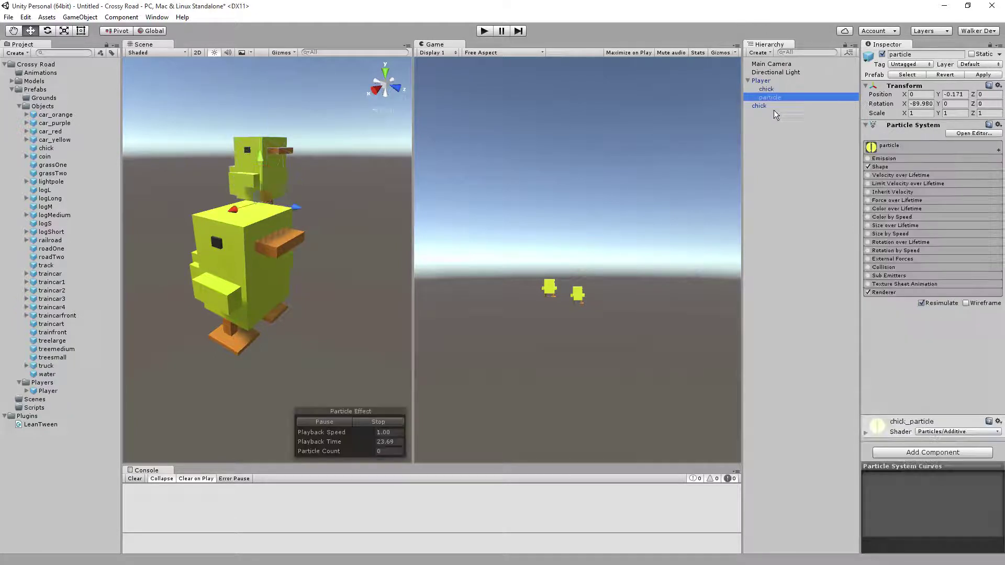
pyautogui.click(774, 107)
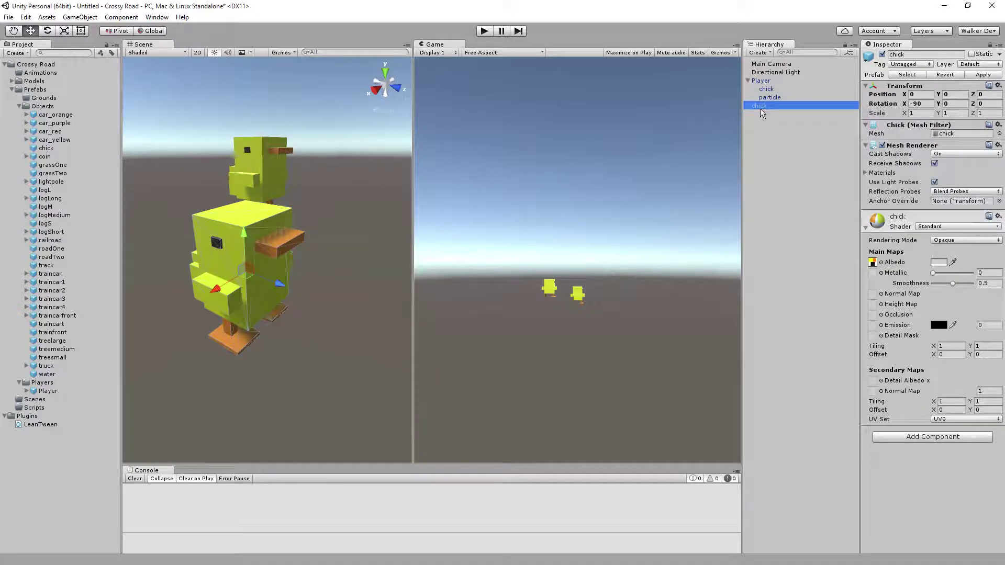
# Create an empty object, name it Player, and set its Position Y to 0.
pyautogui.press('f')
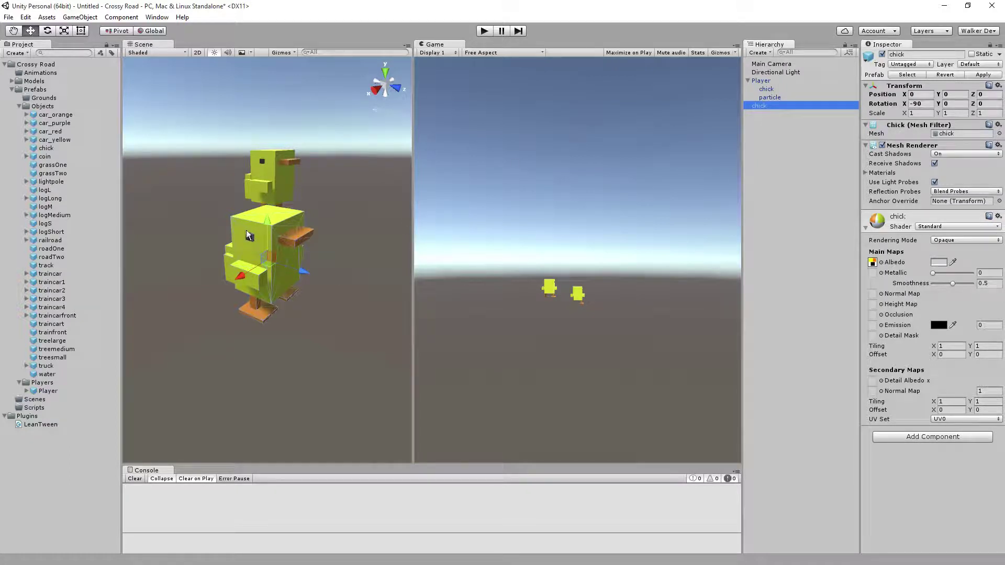
pyautogui.rightClick(770, 117)
pyautogui.click(765, 54)
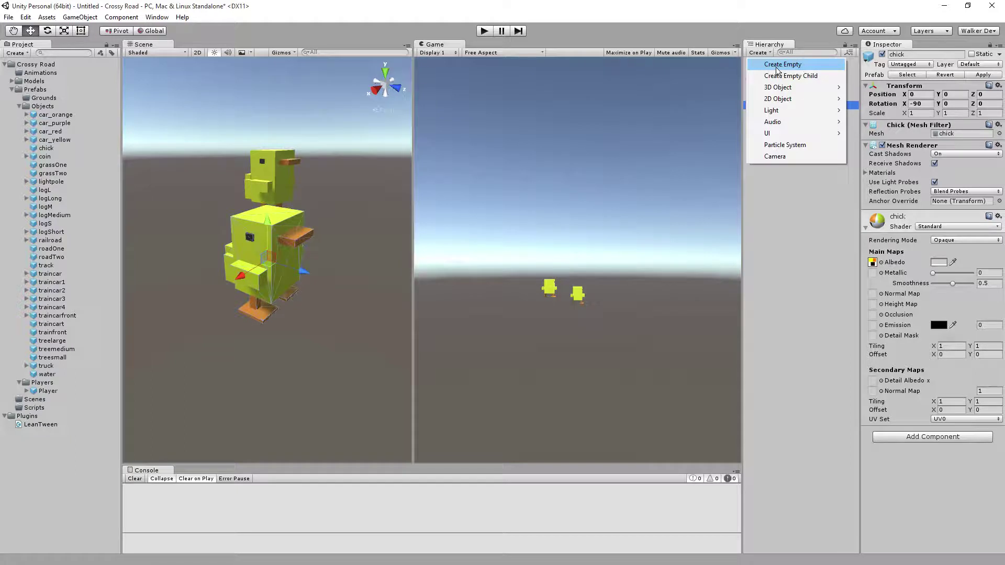
pyautogui.click(787, 67)
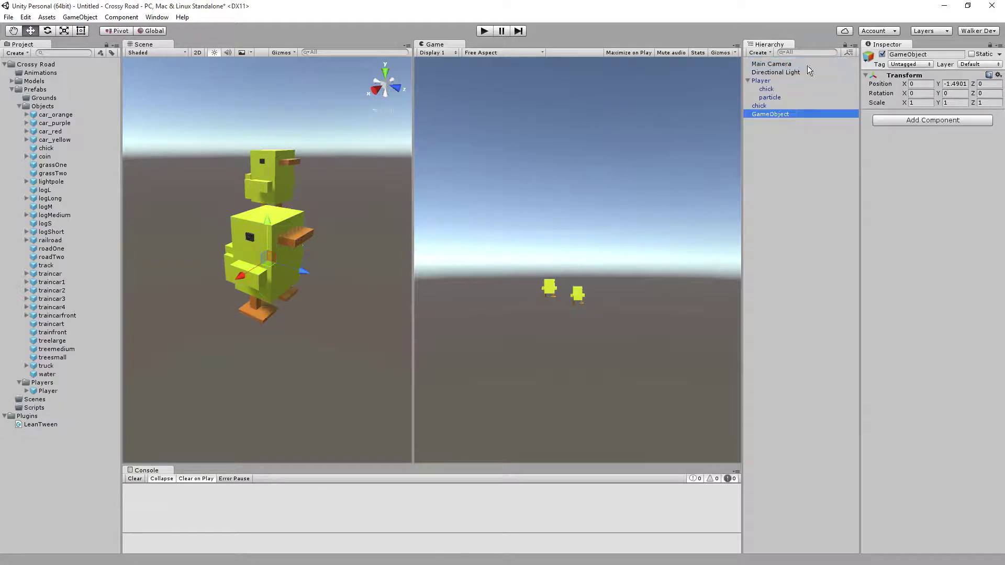
pyautogui.click(771, 113)
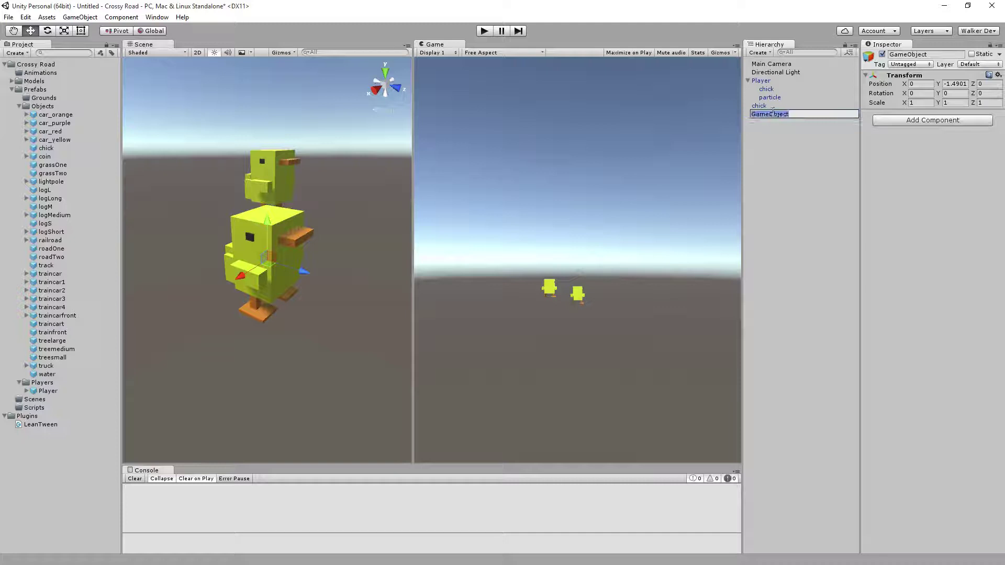
pyautogui.write('Player')
pyautogui.press('Return')
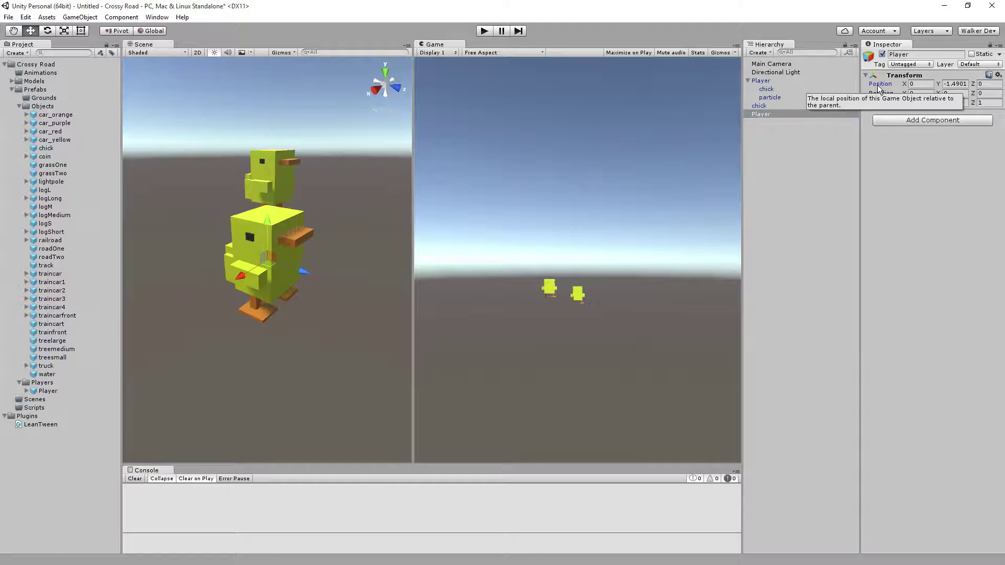
pyautogui.click(965, 85)
pyautogui.write('0')
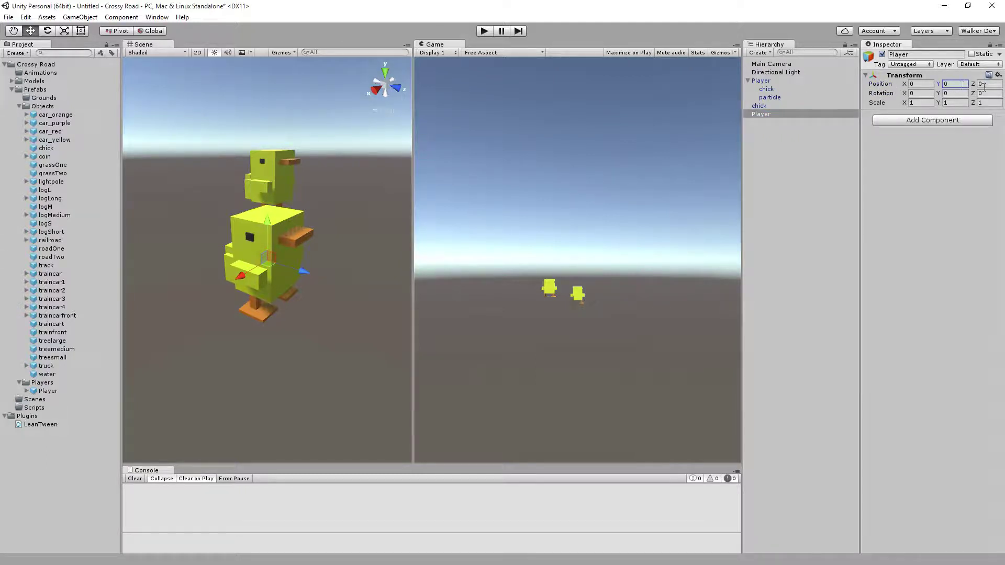
# Parent the root chick under the new Player and keep its Rotation X at -90.
pyautogui.click(760, 106)
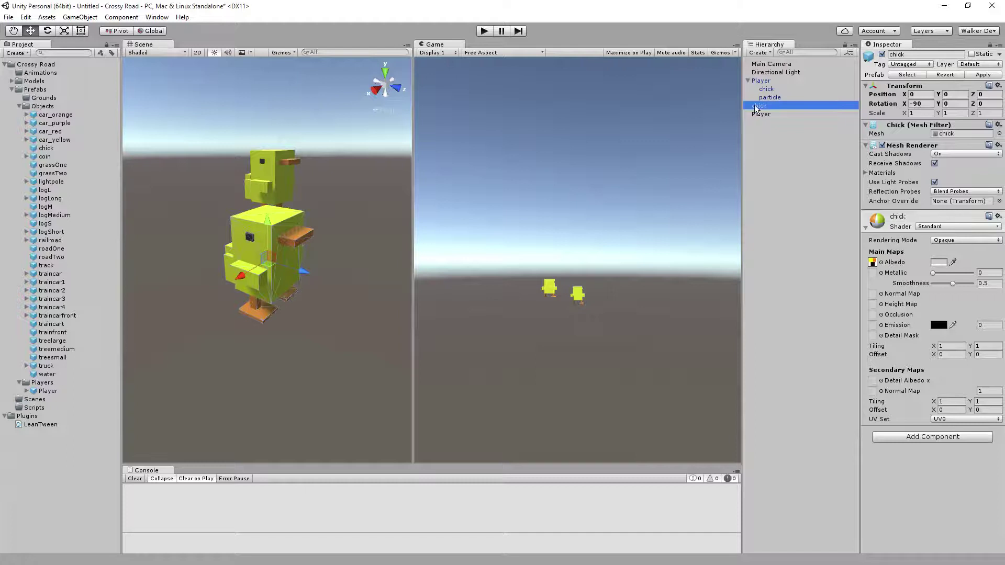
pyautogui.moveTo(765, 108); pyautogui.dragTo(765, 115)
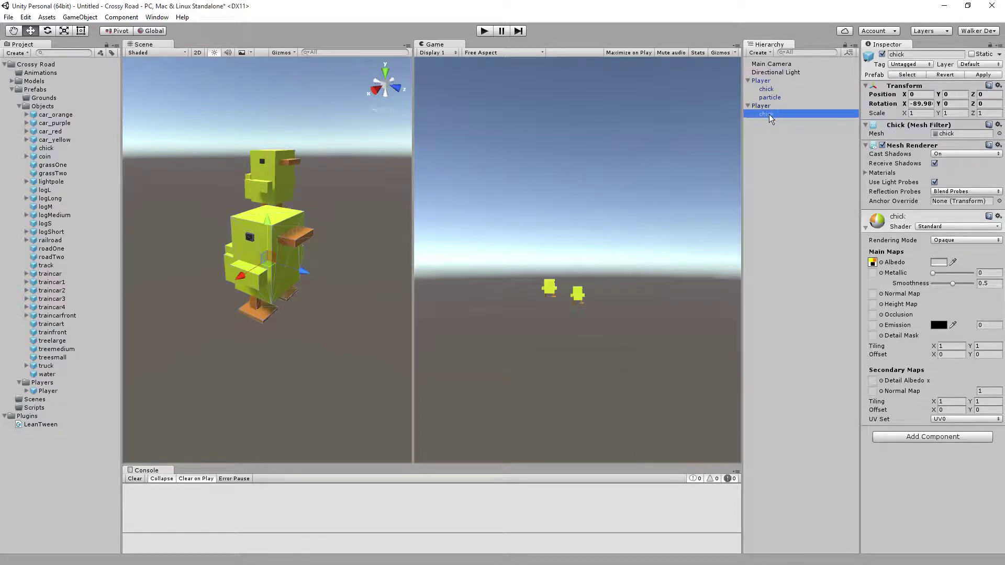
pyautogui.click(919, 104)
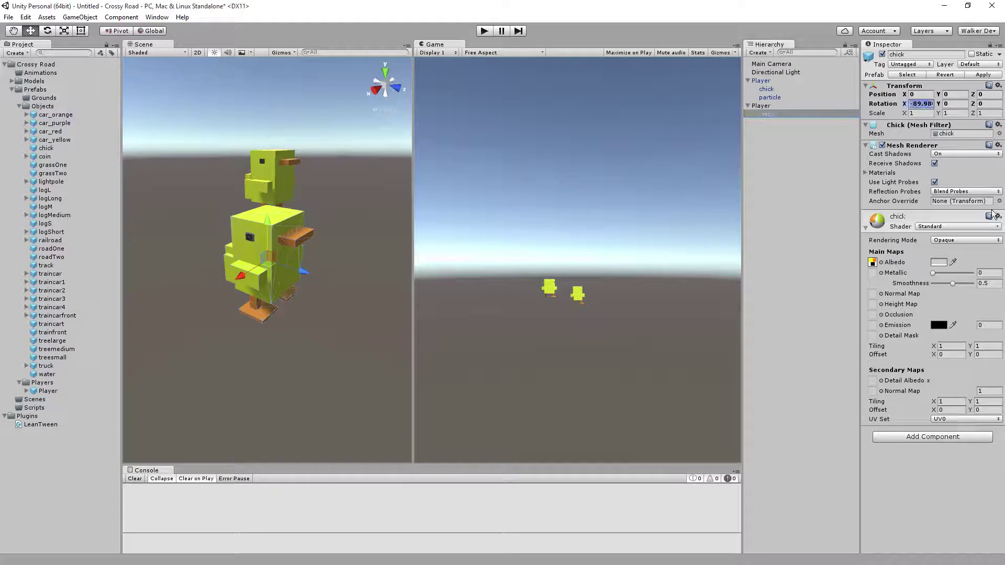
pyautogui.write('-90')
# Compare the new Player's components with the original Player's collider and Rigidbody.
pyautogui.click(770, 105)
pyautogui.press('Down')
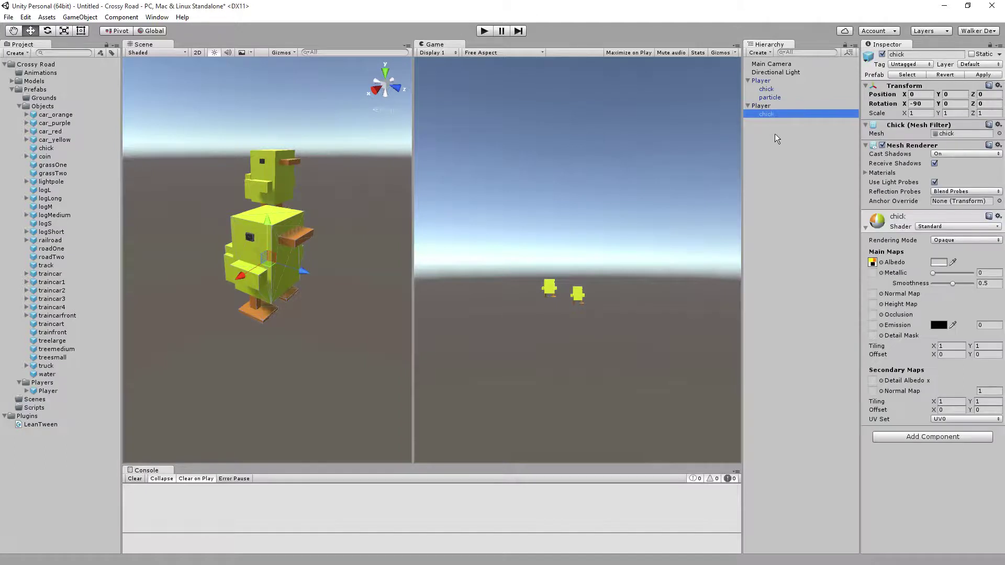
pyautogui.press('Up')
pyautogui.press('Down')
pyautogui.moveTo(222, 238)
pyautogui.keyDown('alt'); pyautogui.mouseDown()
pyautogui.moveTo(247, 240)
pyautogui.moveTo(227, 231)
pyautogui.mouseUp(); pyautogui.keyUp('alt')
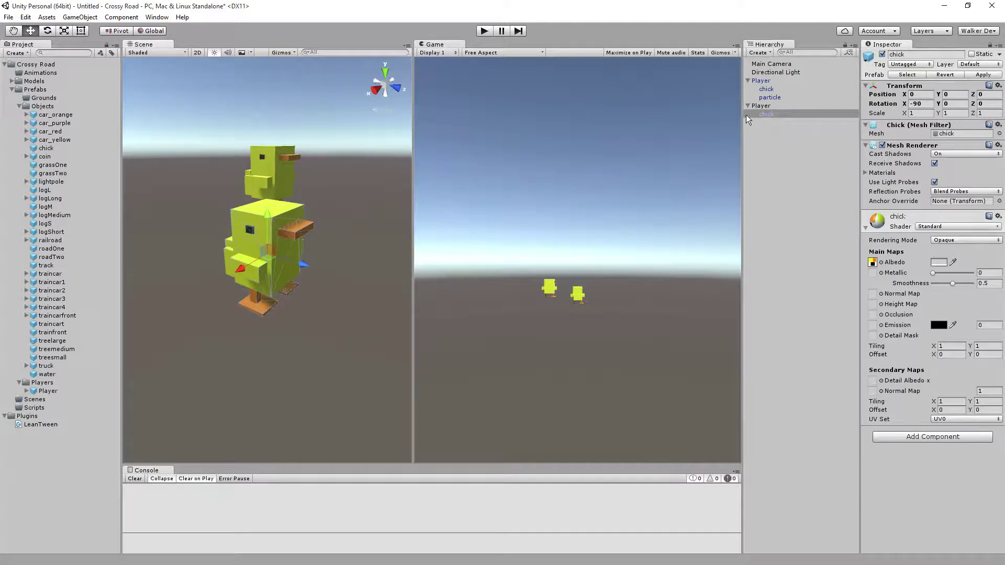
pyautogui.click(762, 106)
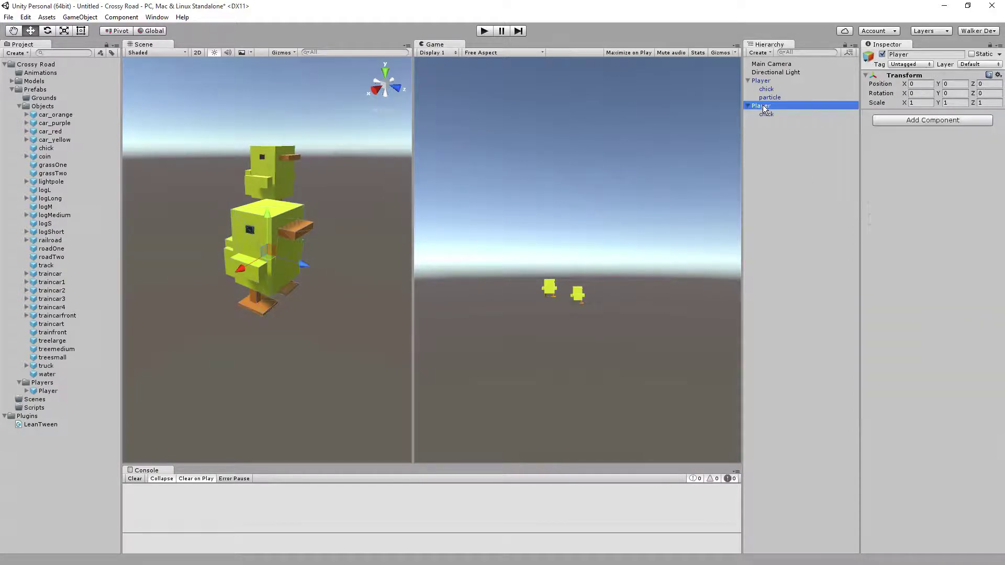
pyautogui.click(762, 81)
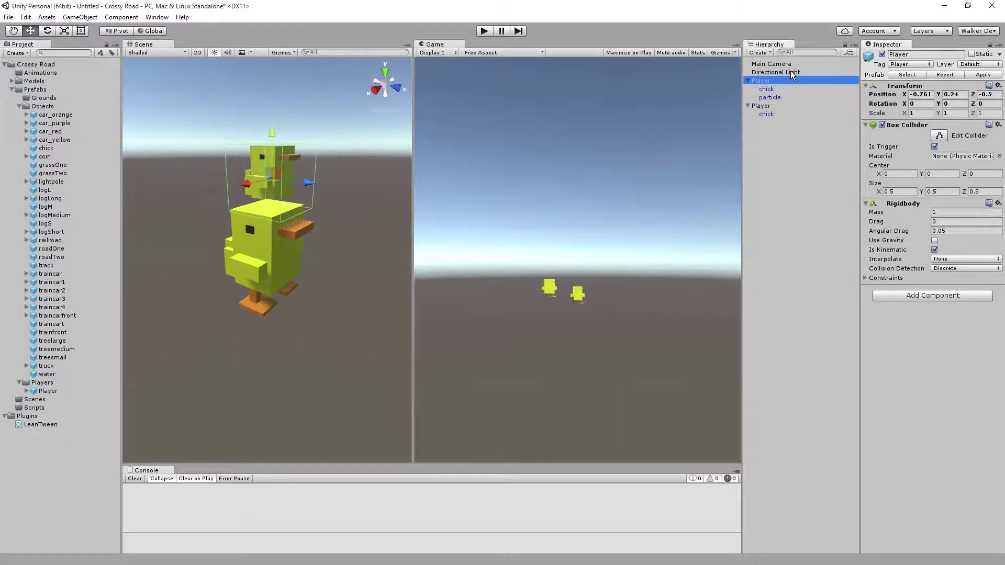
# Add a Box Collider to the new Player.
pyautogui.click(777, 108)
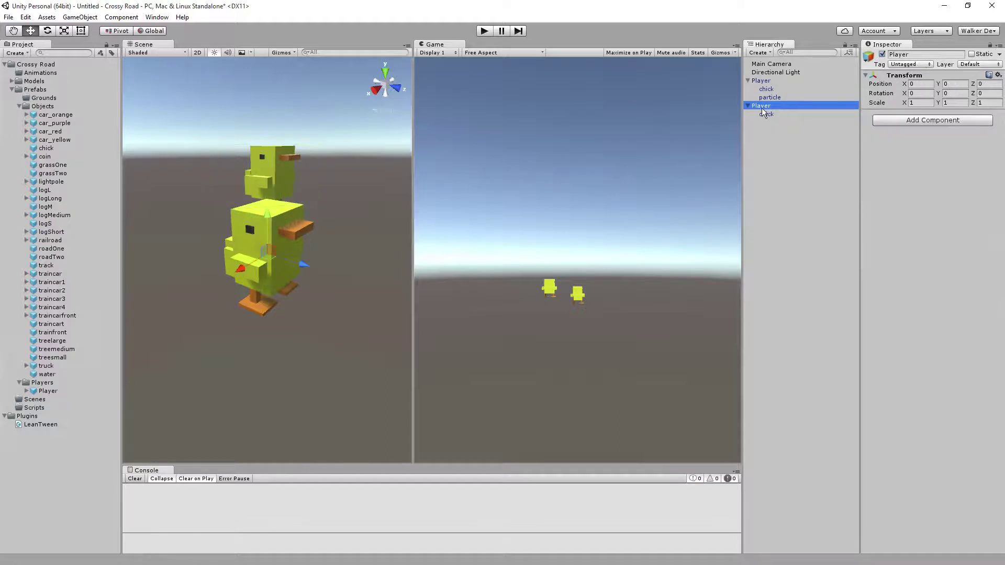
pyautogui.click(894, 119)
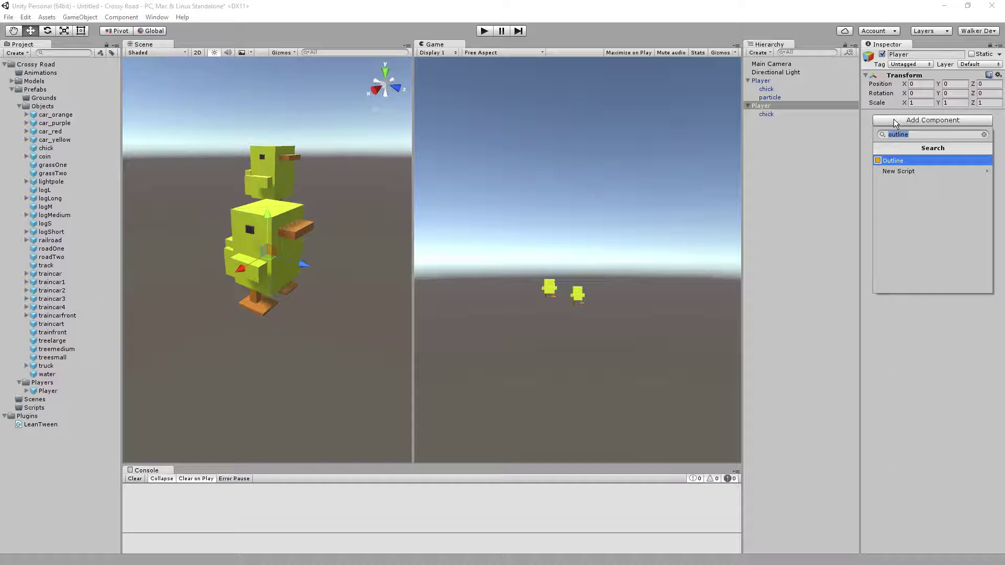
pyautogui.write('boxcol')
pyautogui.click(899, 161)
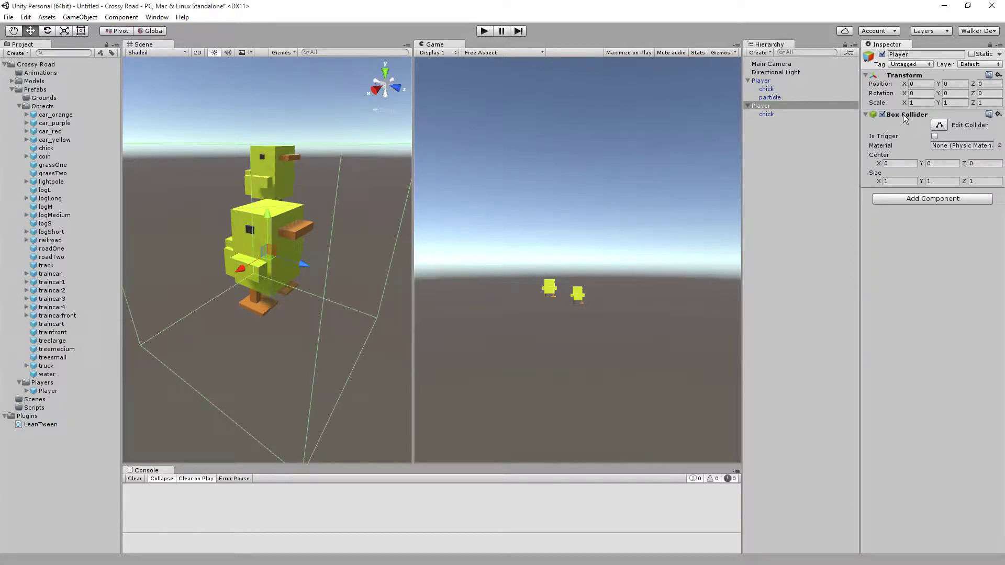
# Add a Rigidbody to the new Player with Use Gravity unchecked.
pyautogui.click(903, 199)
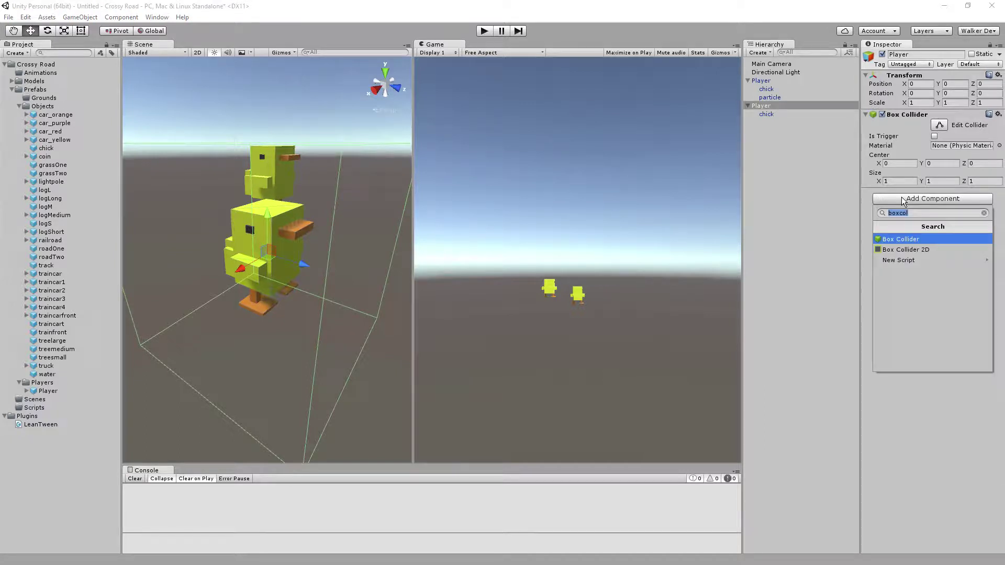
pyautogui.write('rigid')
pyautogui.press('Return')
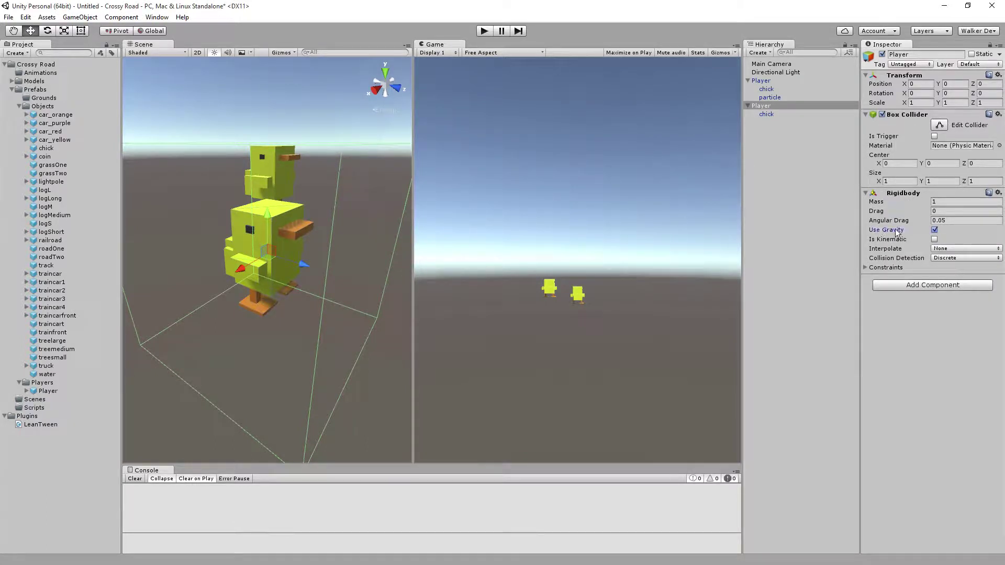
pyautogui.click(934, 231)
pyautogui.click(769, 81)
pyautogui.click(760, 106)
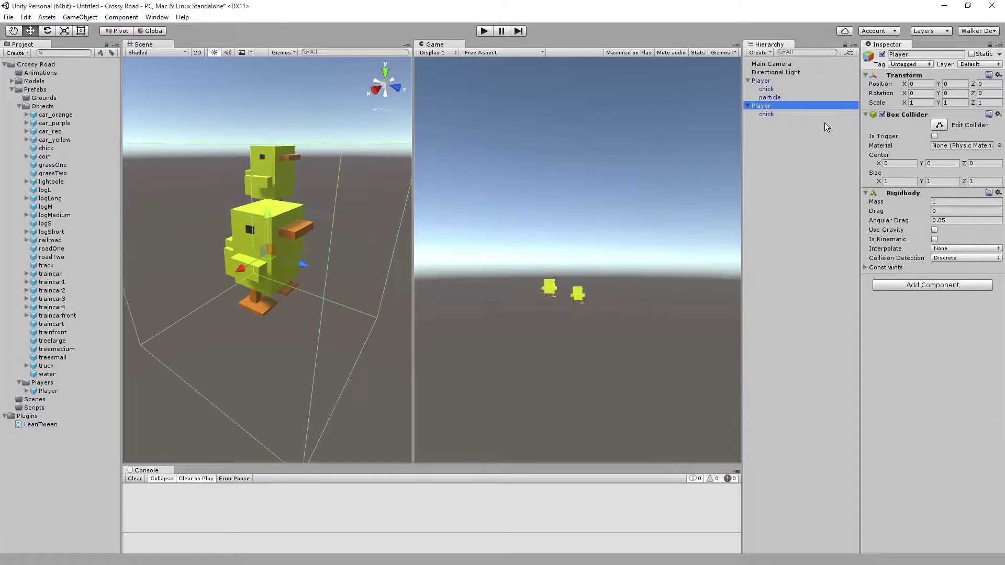
# Make the new Player's Rigidbody kinematic, matching the original Player.
pyautogui.click(934, 239)
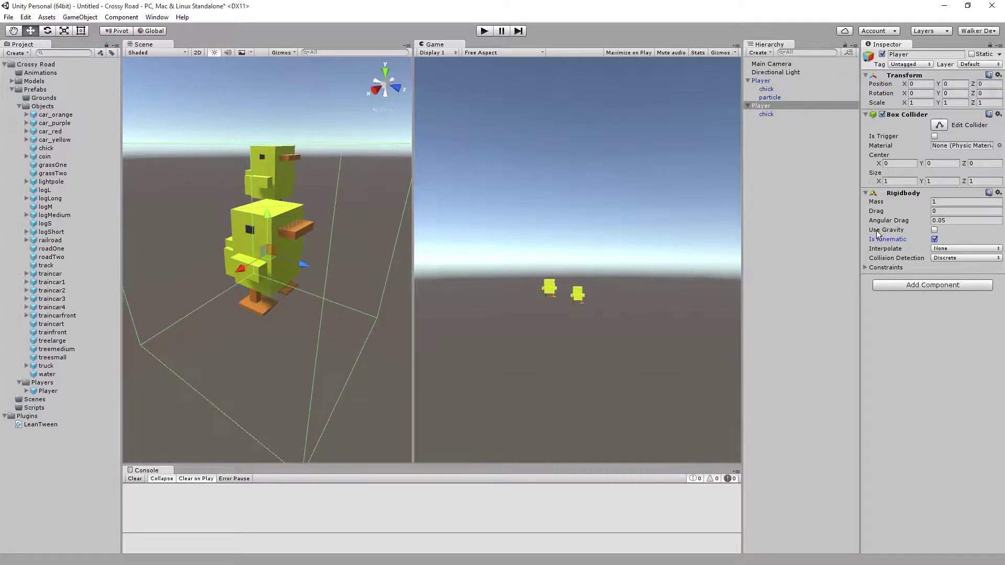
pyautogui.click(782, 81)
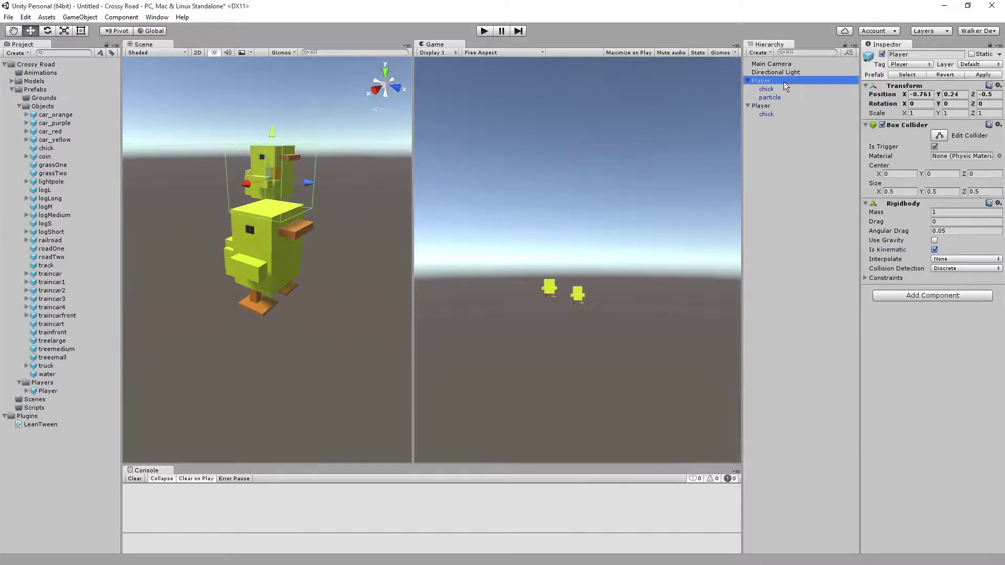
pyautogui.click(765, 106)
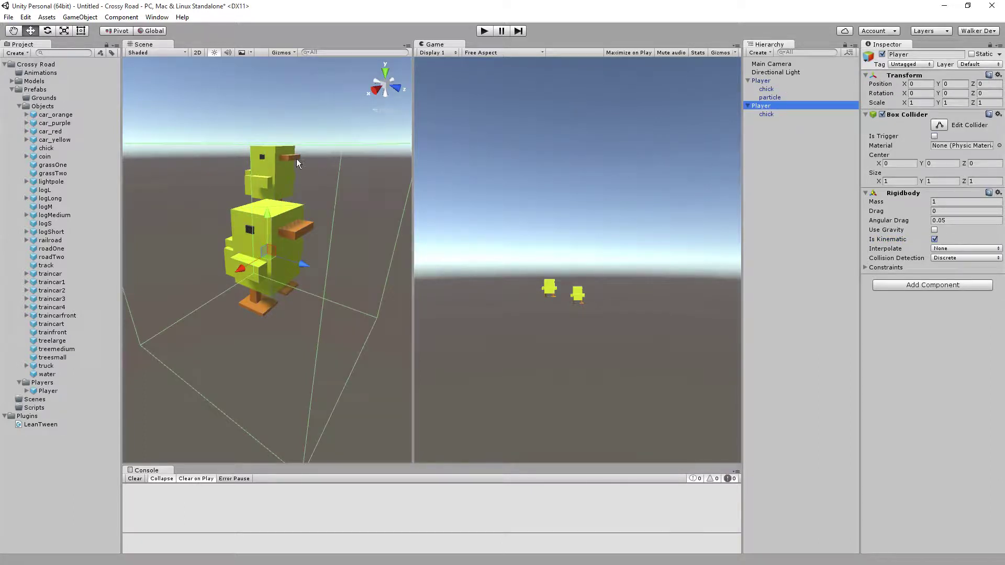
pyautogui.scroll(-5, 277, 173)
pyautogui.keyDown('alt'); pyautogui.moveTo(343, 233); pyautogui.dragTo(287, 259); pyautogui.keyUp('alt')
pyautogui.scroll(3, 288, 257)
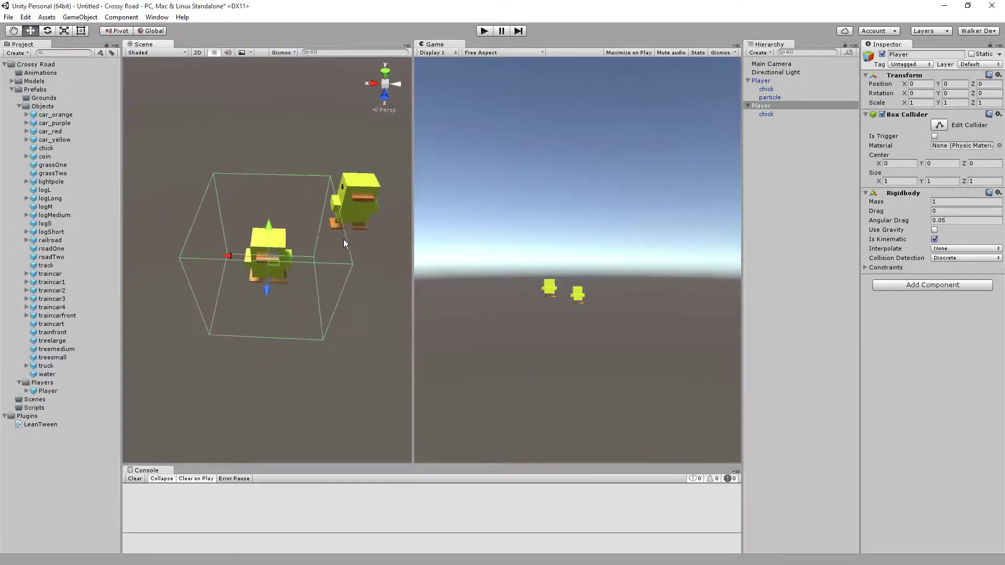
pyautogui.moveTo(344, 240); pyautogui.dragTo(329, 230, button='middle')
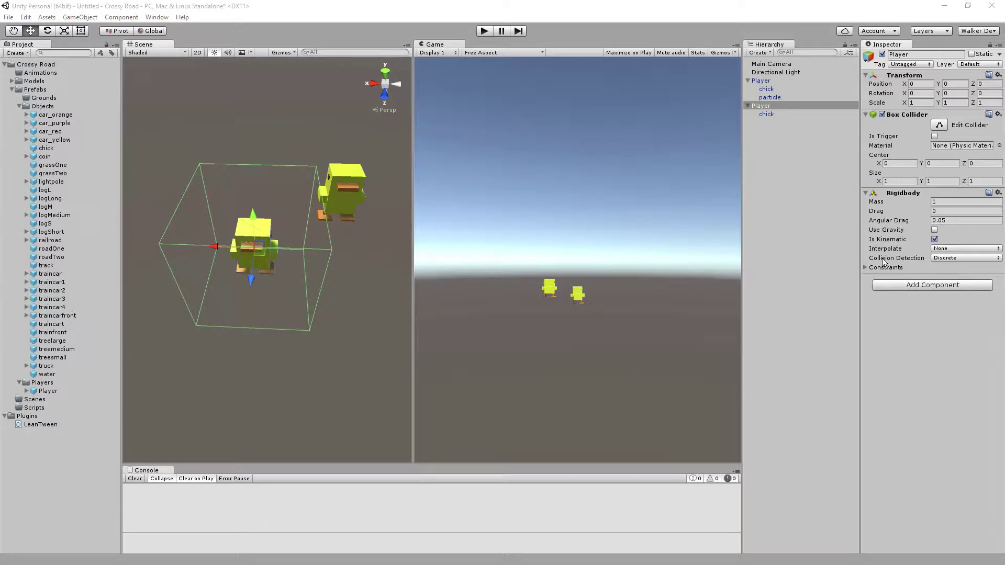
# Set the Box Collider size to 0.5 on X, Y and Z.
pyautogui.click(900, 181)
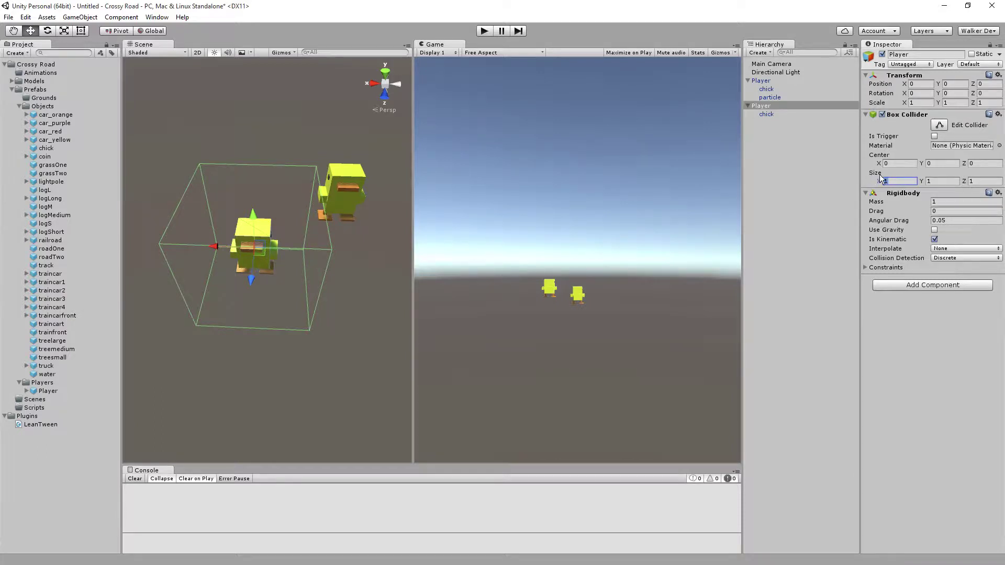
pyautogui.write('0.5')
pyautogui.press('Tab')
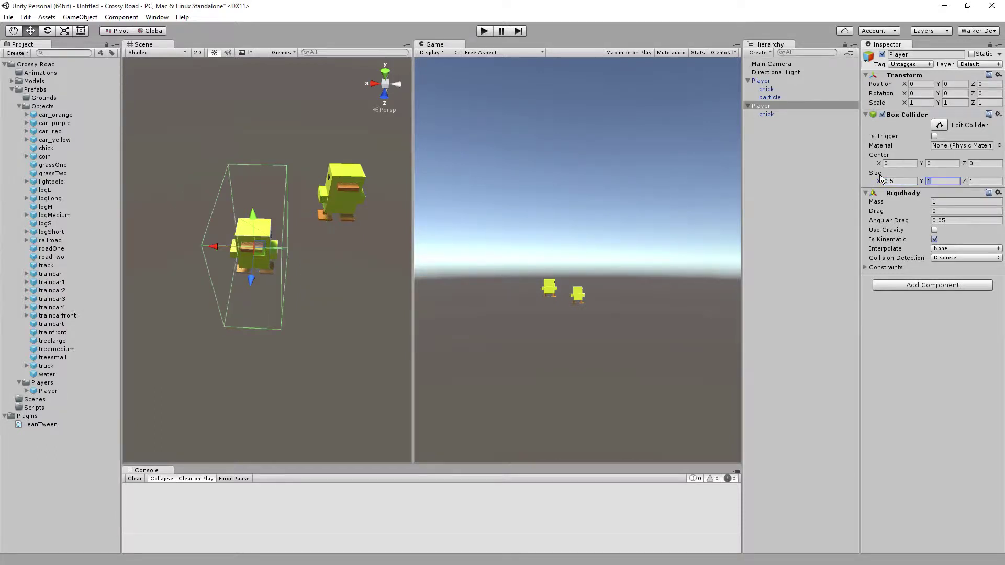
pyautogui.write('0.5')
pyautogui.press('Tab')
pyautogui.write('0.5')
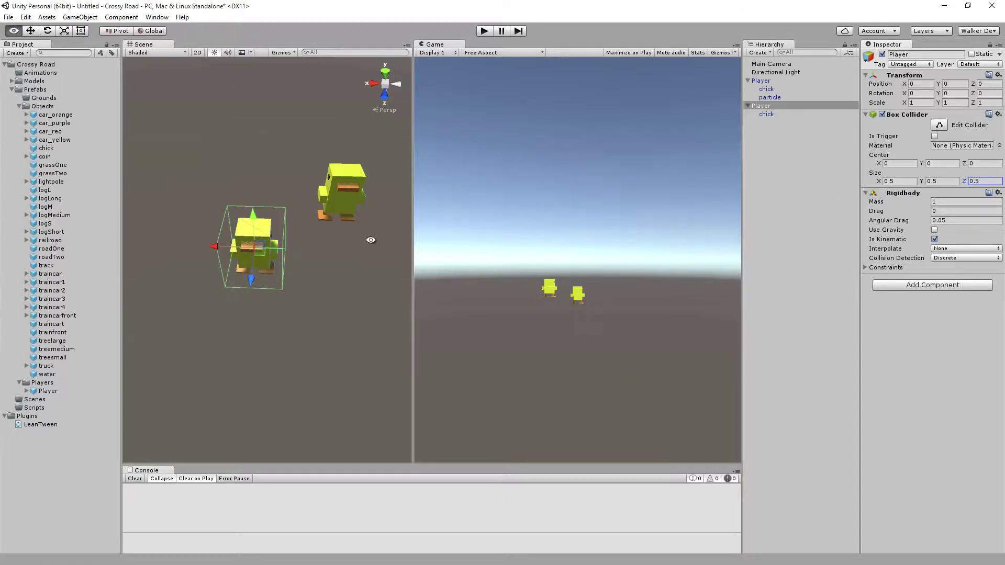
pyautogui.keyDown('alt'); pyautogui.moveTo(197, 283); pyautogui.dragTo(237, 280); pyautogui.keyUp('alt')
pyautogui.scroll(5, 380, 224)
# Set the original Player's position to 0, 0, 0.
pyautogui.moveTo(237, 280); pyautogui.dragTo(264, 272, button='middle')
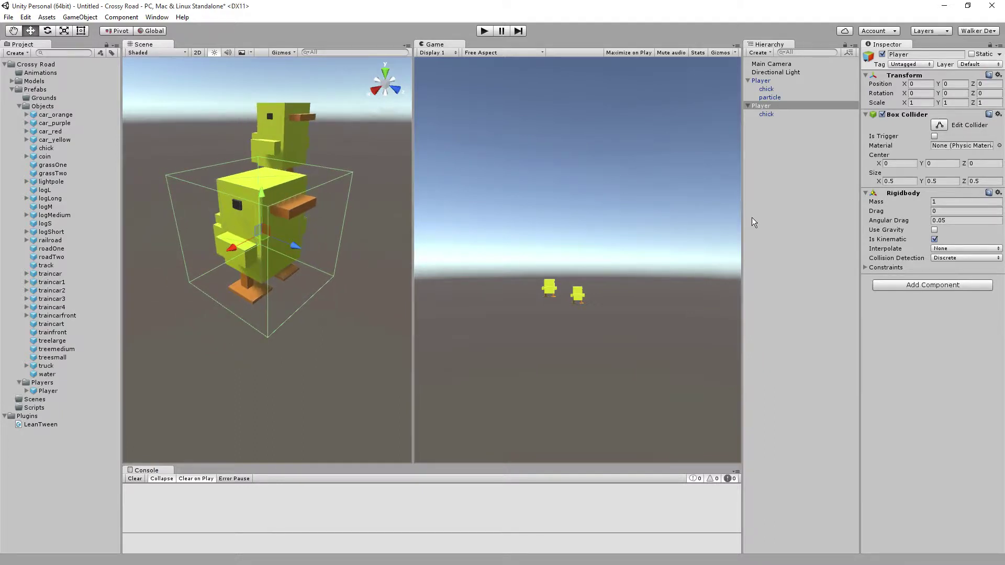
pyautogui.click(775, 82)
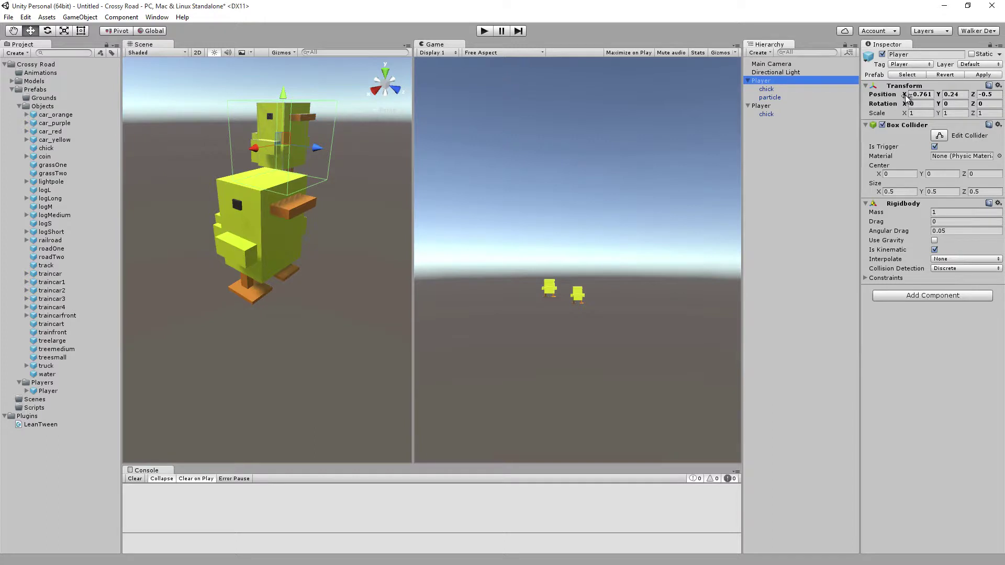
pyautogui.click(770, 107)
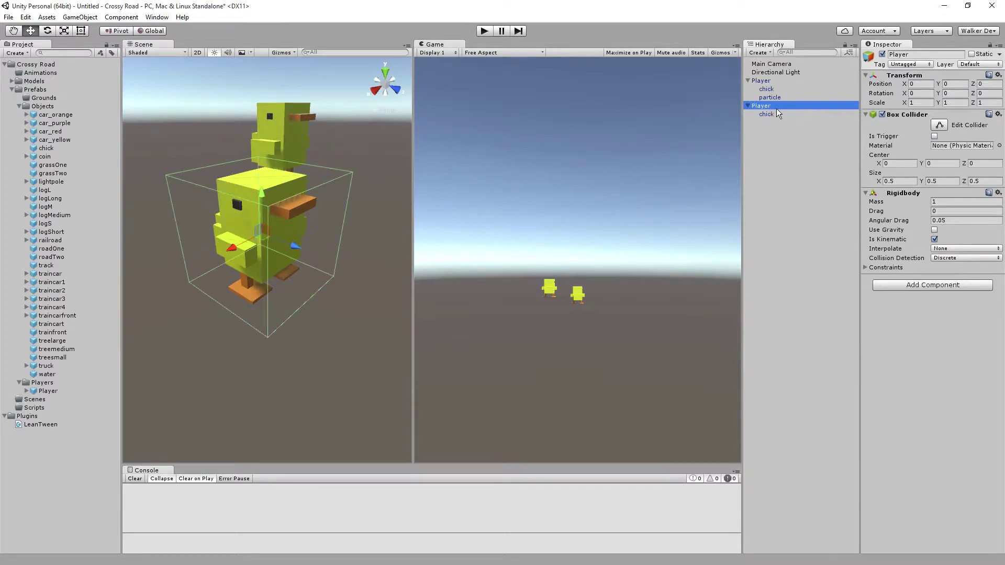
pyautogui.click(777, 81)
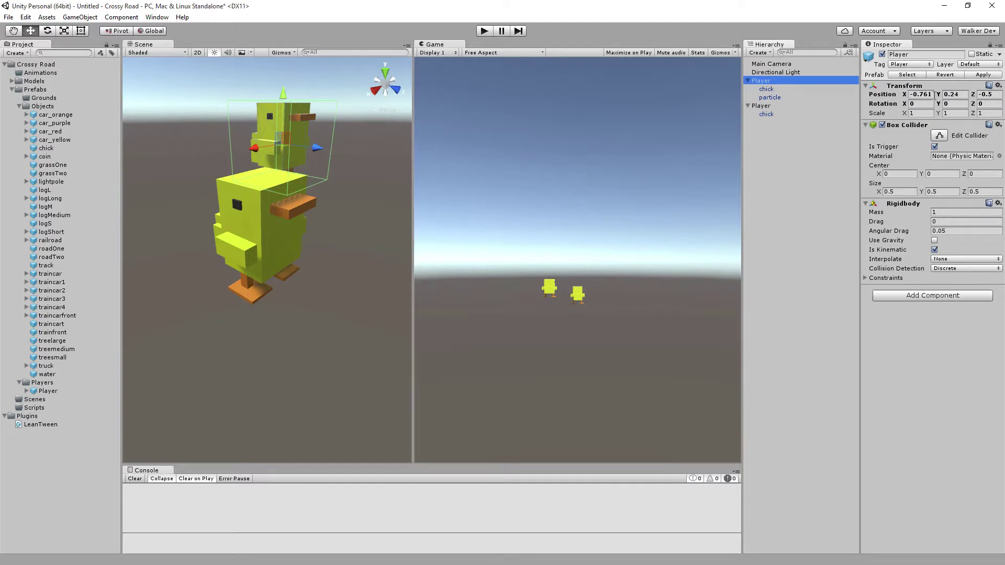
pyautogui.click(935, 95)
pyautogui.write('0')
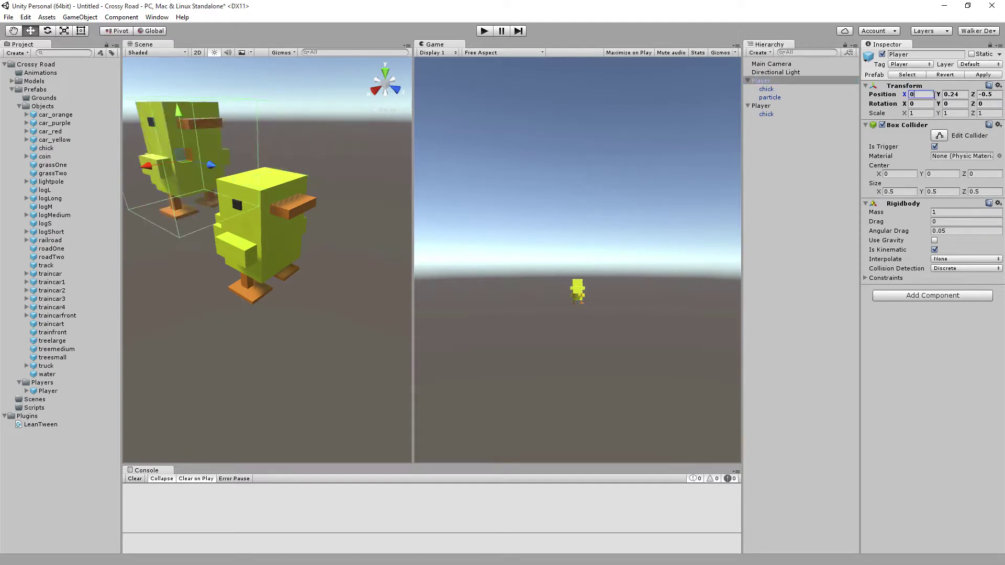
pyautogui.press('Tab')
pyautogui.write('0')
pyautogui.press('Tab')
pyautogui.write('0')
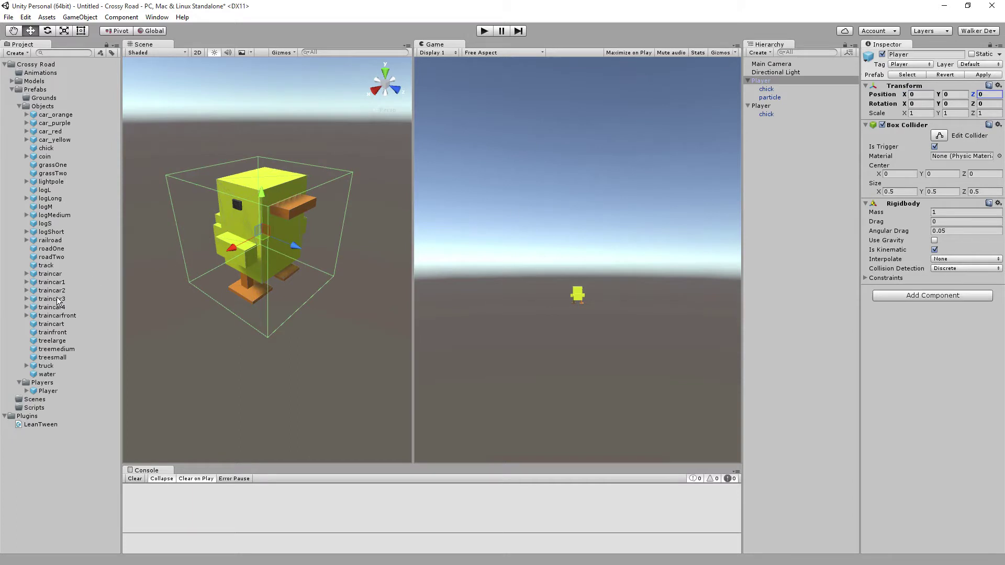
# Collapse the original Player in the Hierarchy and select the new Player's chick.
pyautogui.click(770, 80)
pyautogui.press('Left')
pyautogui.click(770, 97)
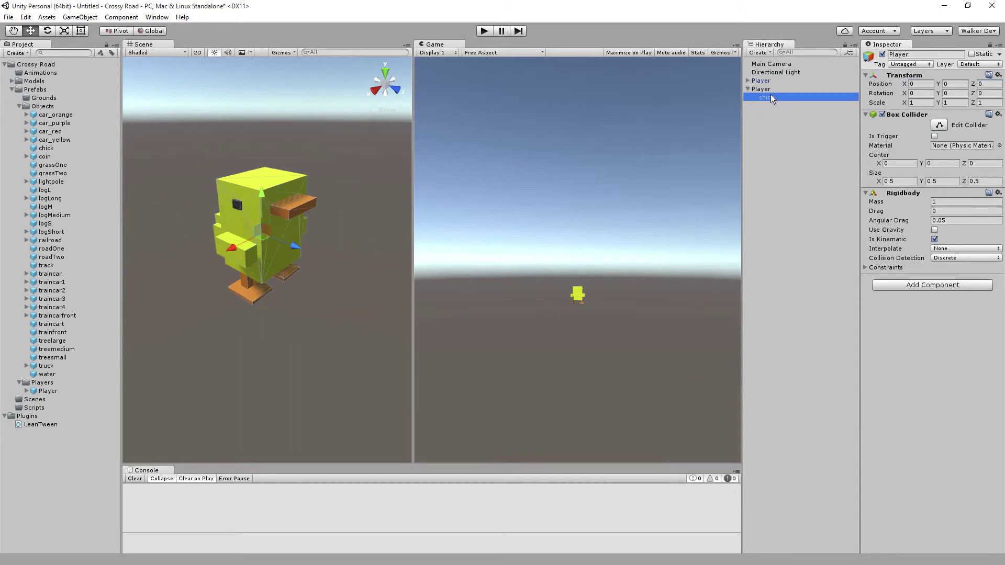